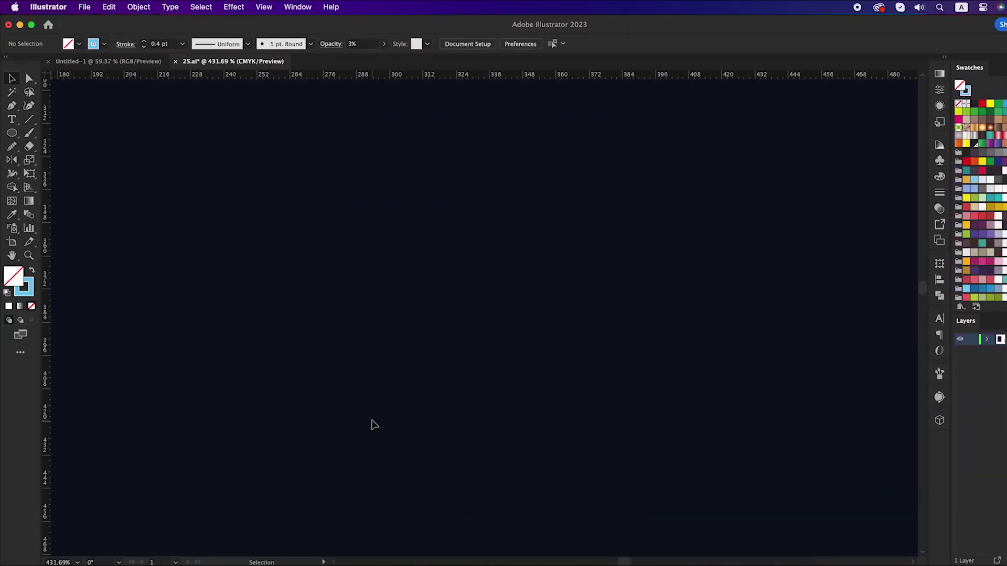
# - Draw a circle about 74 pt in diameter with a light blue 0.4 pt stroke and no fill
pyautogui.click(12, 134)
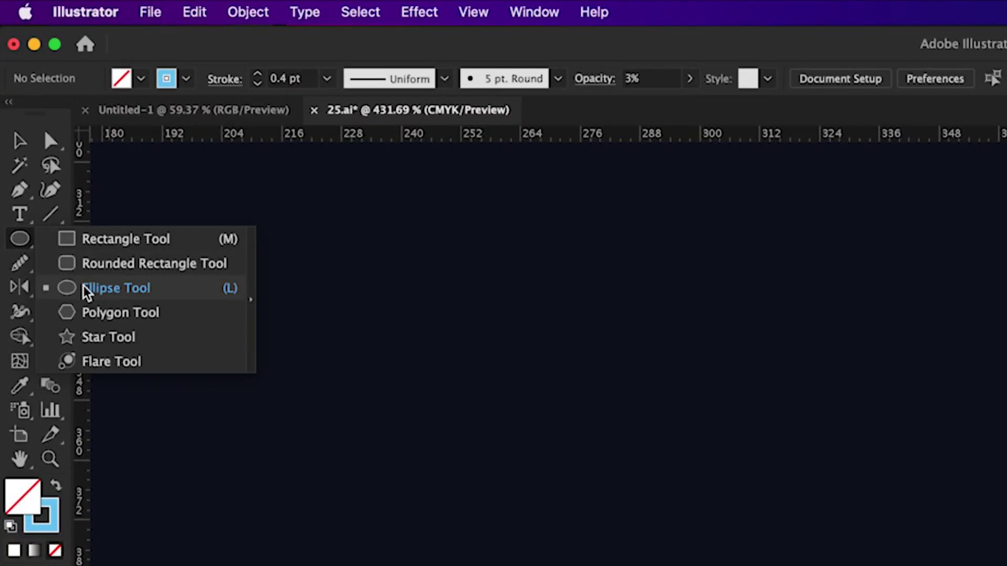
pyautogui.click(48, 160)
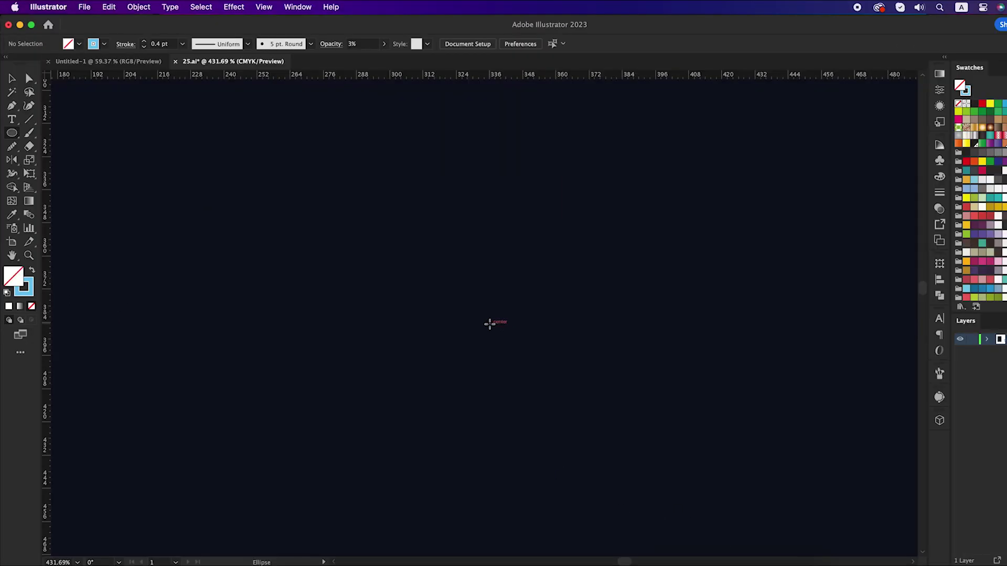
pyautogui.moveTo(490, 324); pyautogui.dragTo(550, 425)
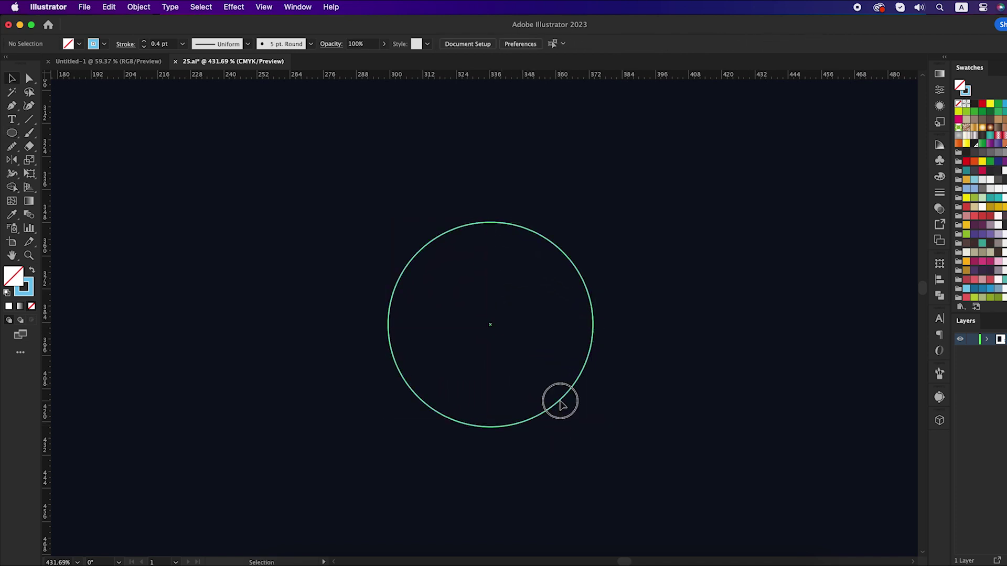
pyautogui.press('v')
# - Copy the circle, paste it in front, and scale the copy down to a small concentric circle at the center
pyautogui.click(109, 7)
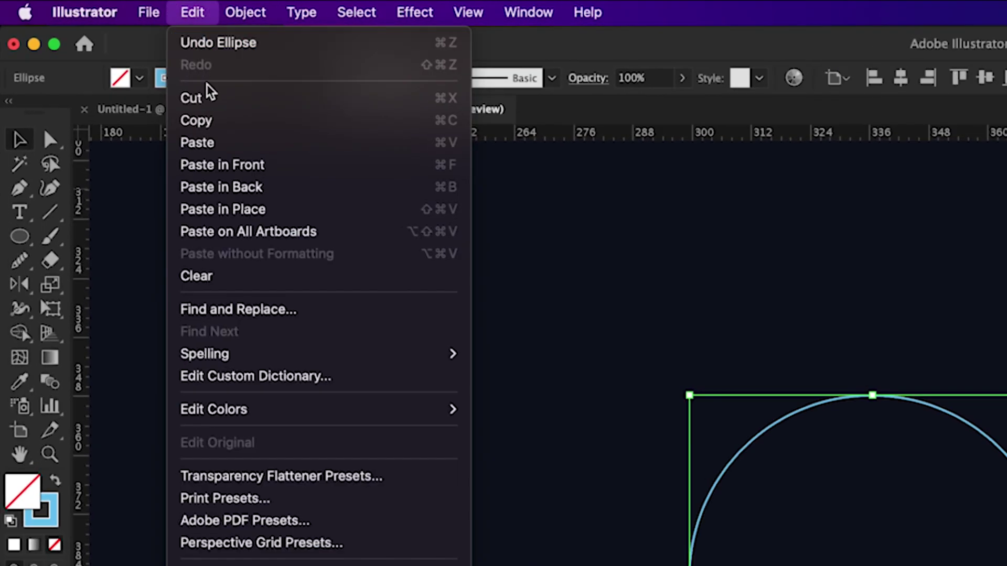
pyautogui.click(122, 67)
pyautogui.click(193, 12)
pyautogui.click(237, 166)
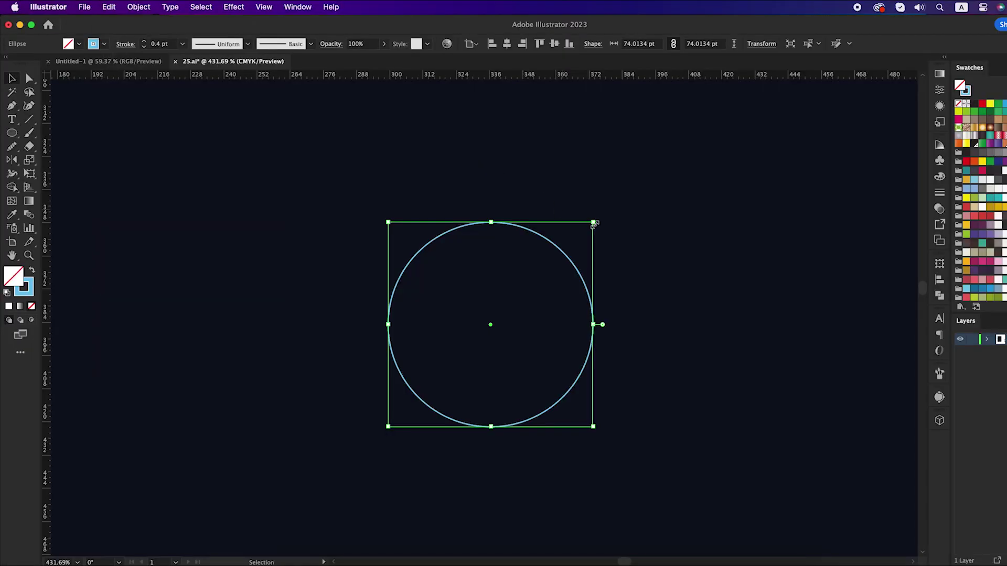
pyautogui.moveTo(594, 224); pyautogui.dragTo(530, 309)
# - Set the blend spacing for the two concentric circles to Specified Steps with a value of 2
pyautogui.moveTo(638, 231); pyautogui.dragTo(468, 359)
pyautogui.click(134, 6)
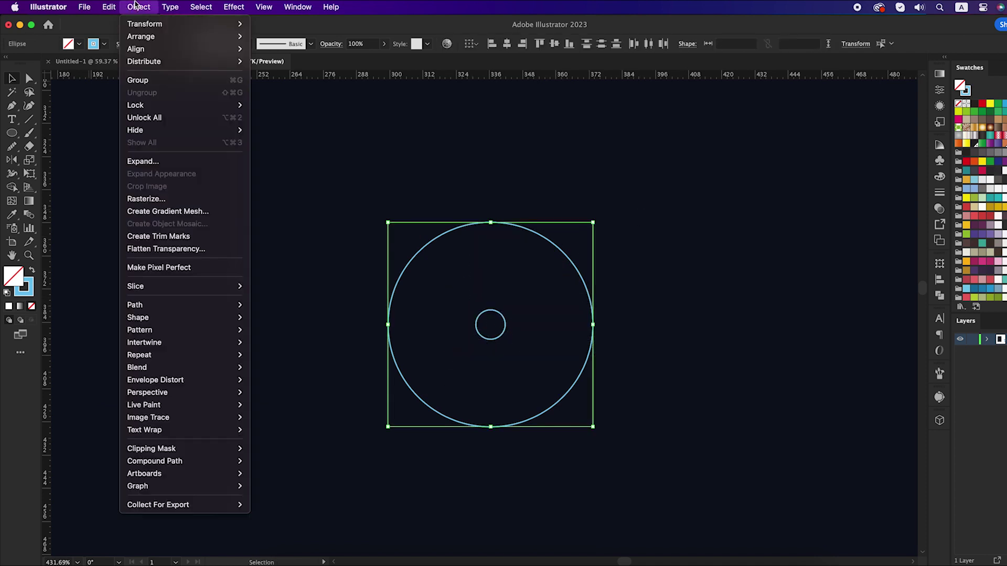
pyautogui.moveTo(184, 367)
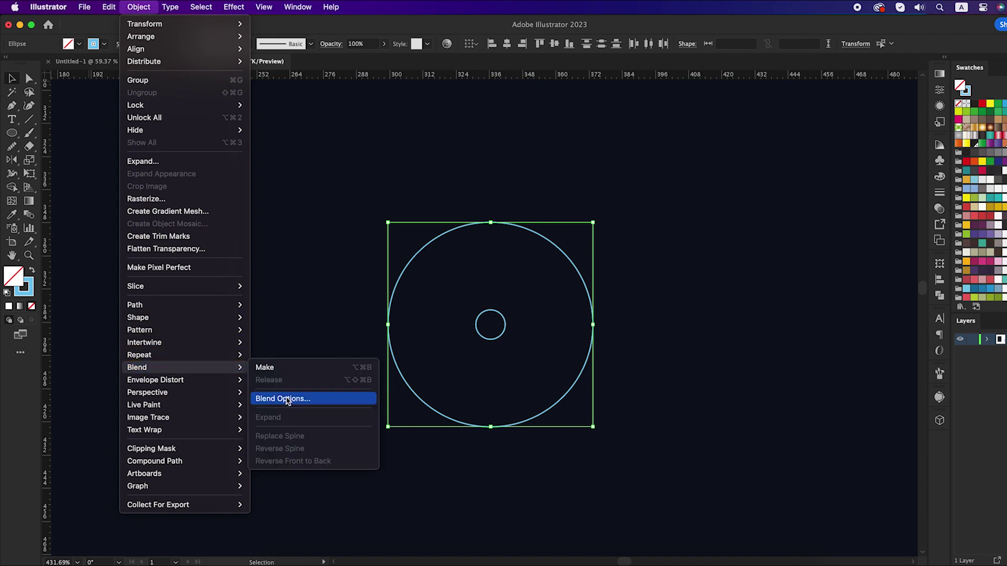
pyautogui.click(312, 398)
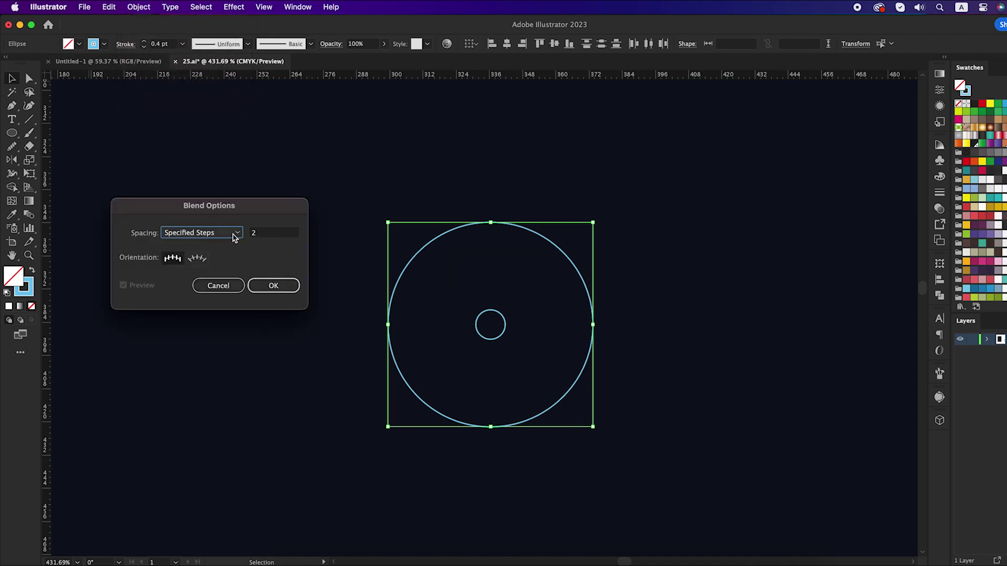
pyautogui.click(234, 234)
pyautogui.click(231, 258)
pyautogui.click(266, 236)
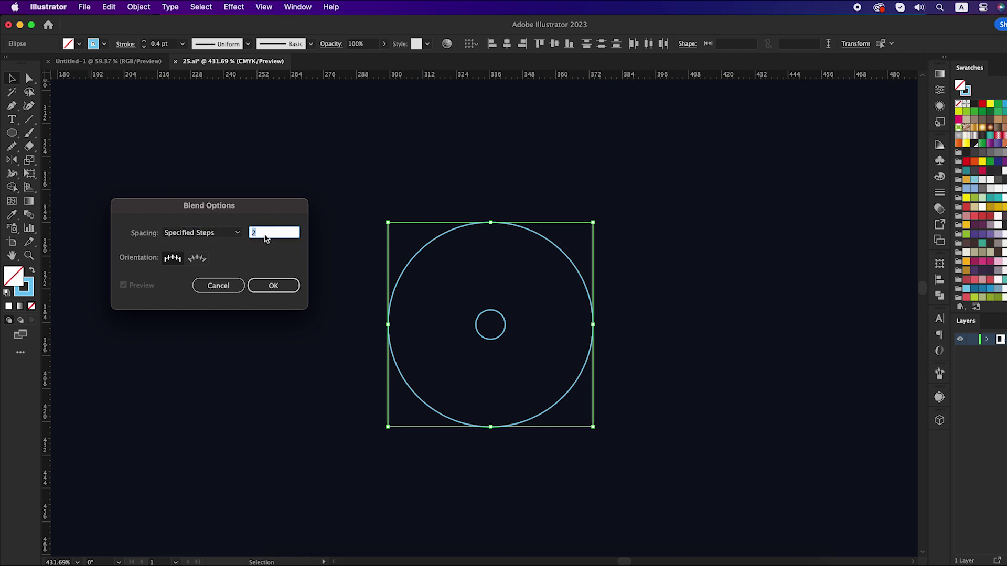
pyautogui.click(283, 292)
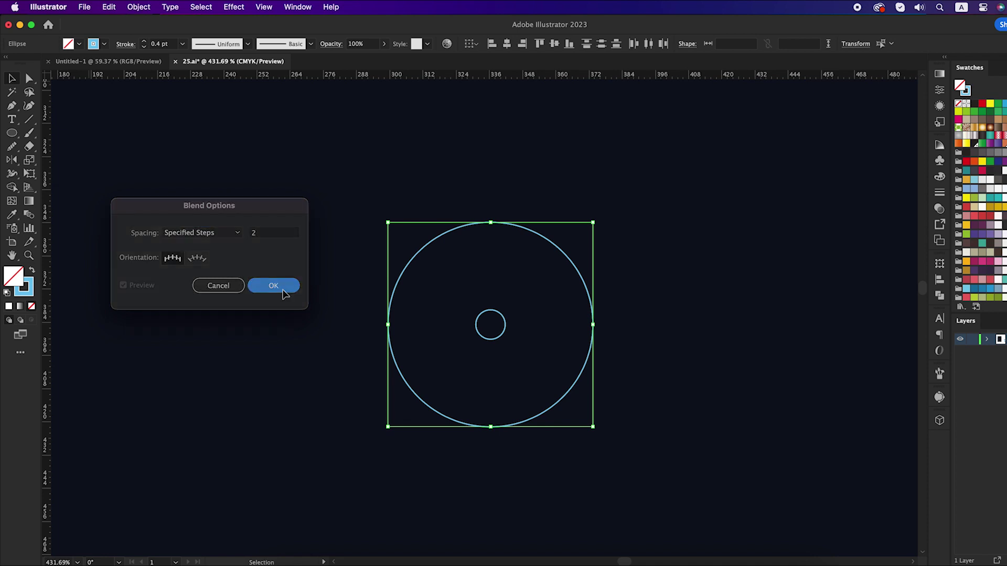
# - Make a blend between the outer and inner circles
pyautogui.click(136, 11)
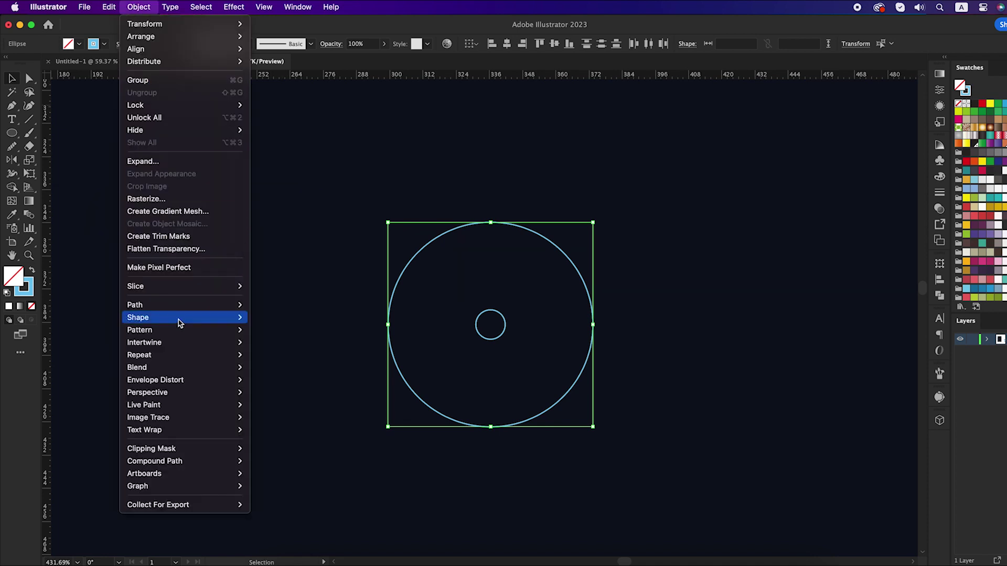
pyautogui.moveTo(181, 368)
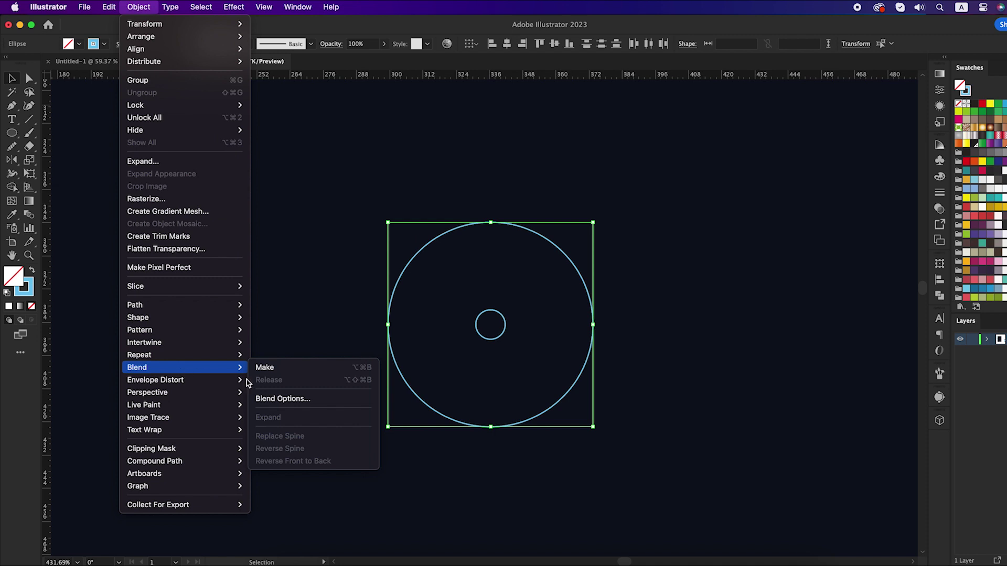
pyautogui.click(283, 372)
pyautogui.click(282, 370)
# - Expand the blended set of concentric circles into editable paths
pyautogui.moveTo(368, 213); pyautogui.dragTo(574, 416)
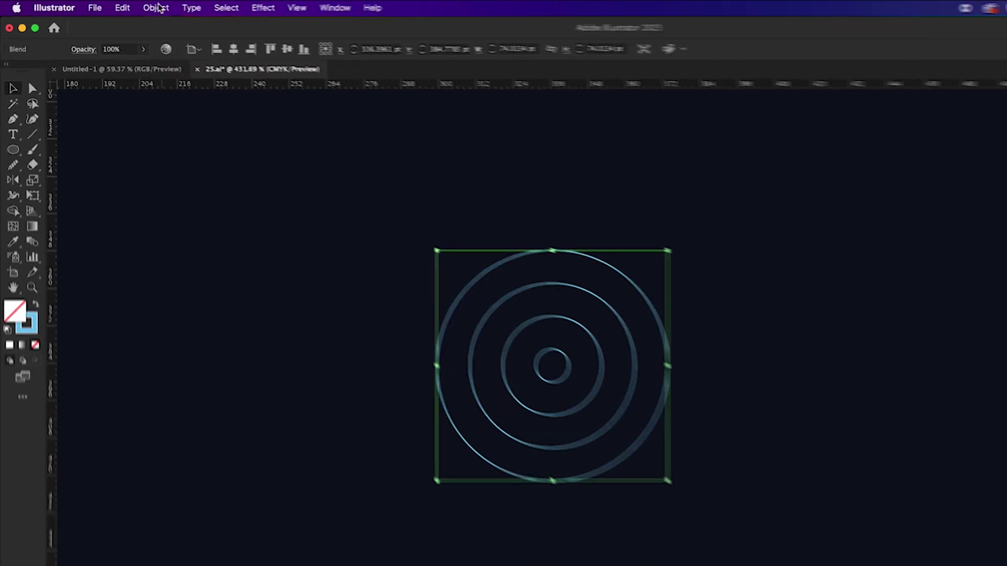
pyautogui.click(139, 6)
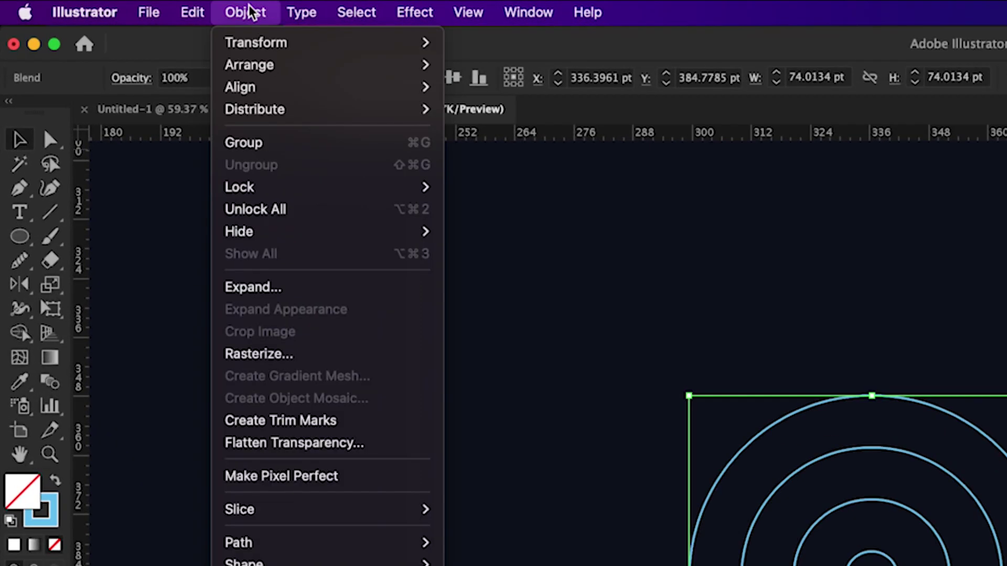
pyautogui.click(283, 288)
pyautogui.click(541, 389)
pyautogui.click(541, 364)
pyautogui.click(384, 326)
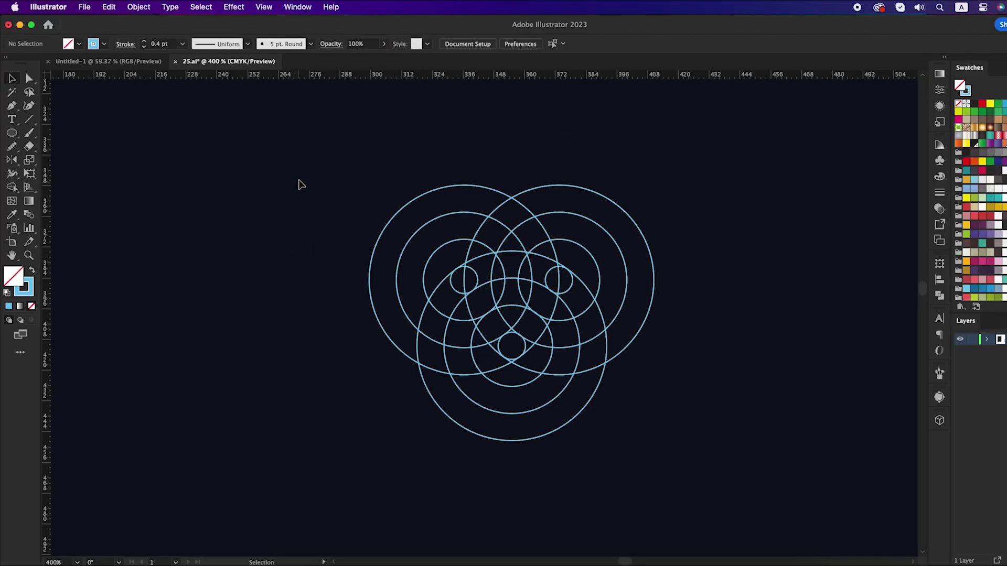
# - Merge the left-hand regions of the curved crossbar with the Shape Builder, using a light blue fill and no stroke across the circles and vertical lines
pyautogui.moveTo(301, 185); pyautogui.dragTo(781, 473)
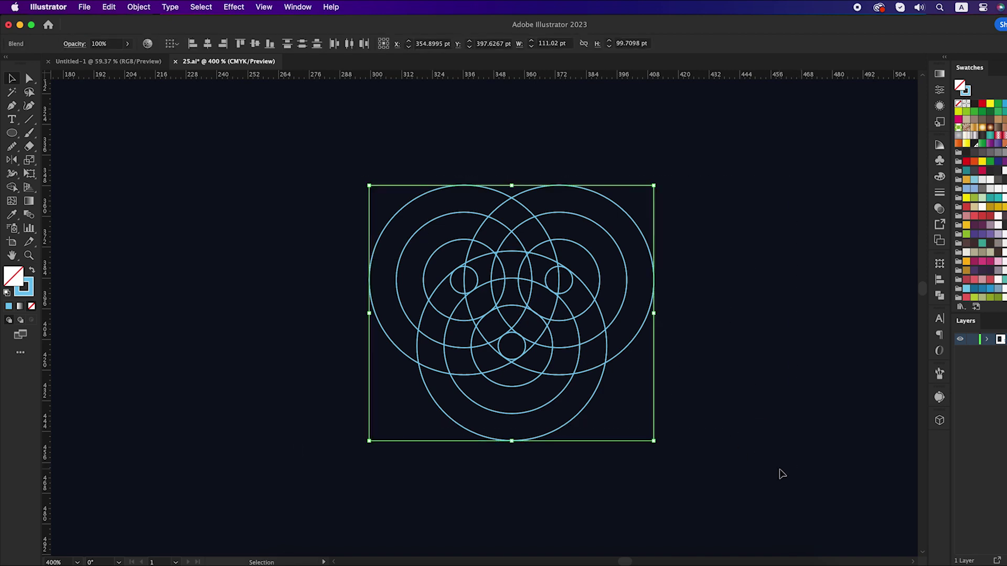
pyautogui.click(708, 412)
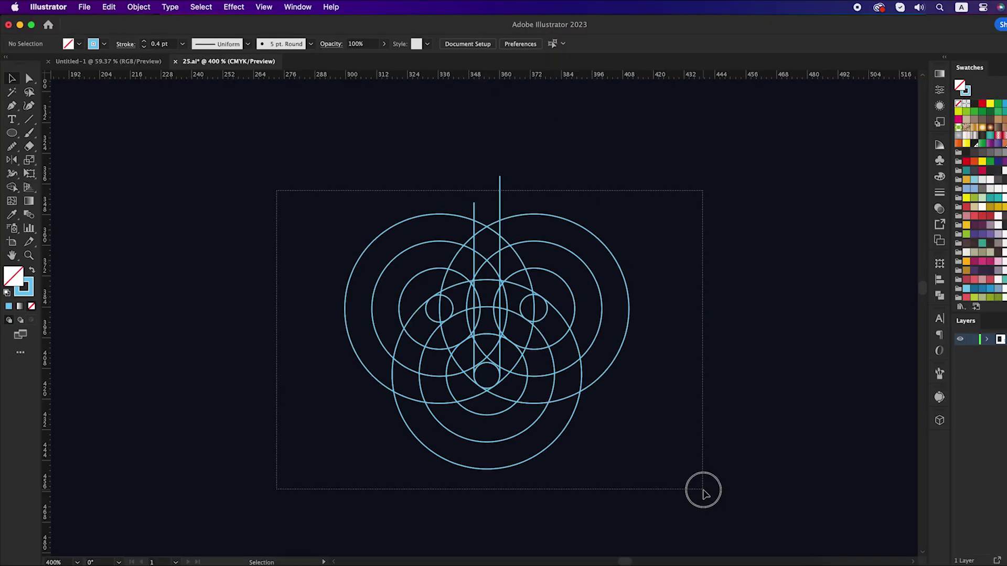
pyautogui.moveTo(702, 493); pyautogui.dragTo(702, 493)
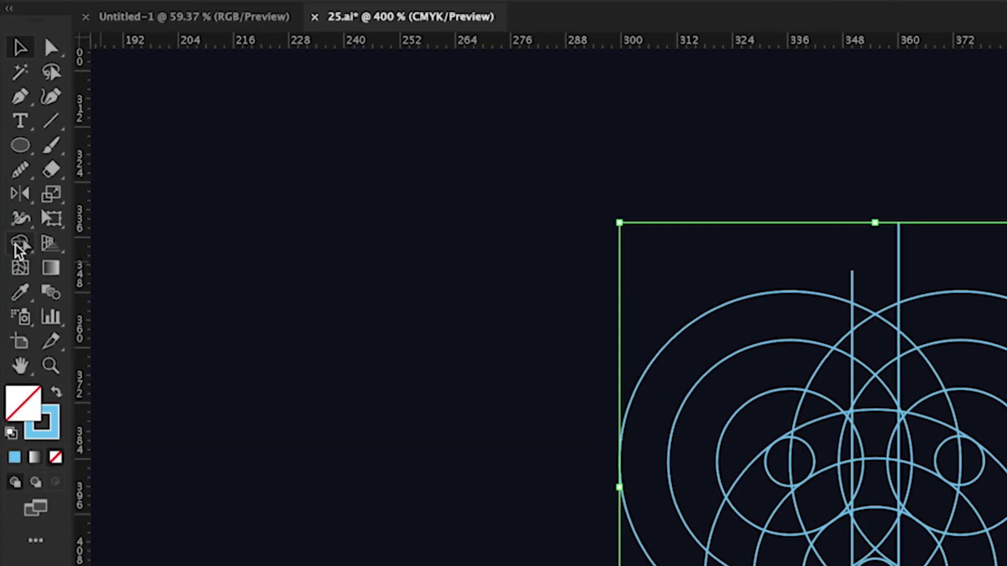
pyautogui.click(10, 189)
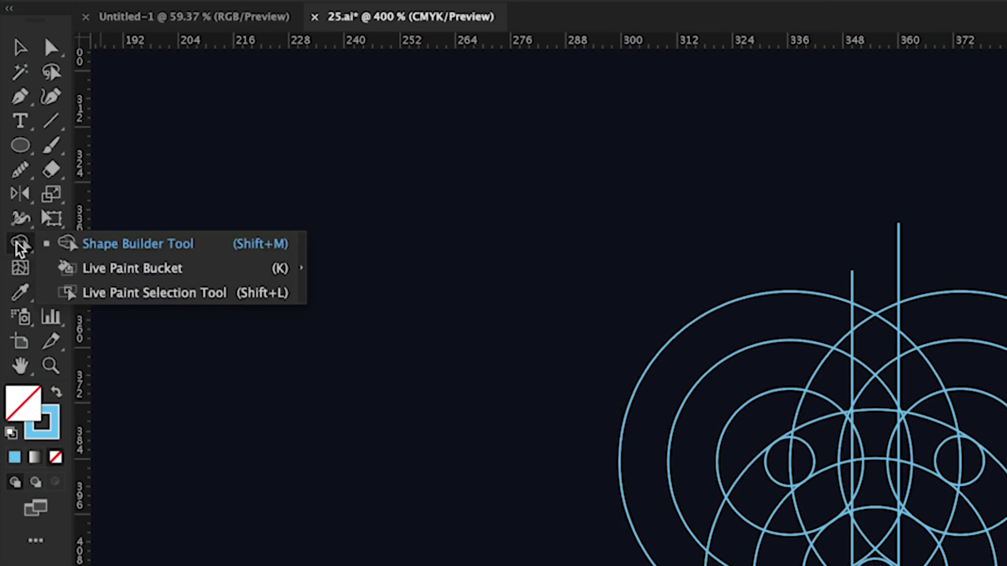
pyautogui.click(105, 249)
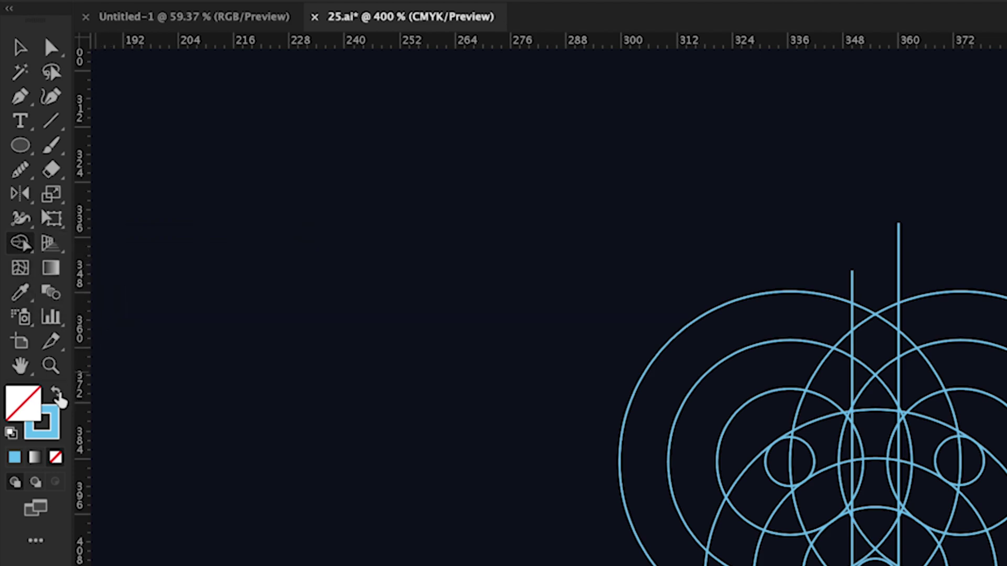
pyautogui.click(56, 394)
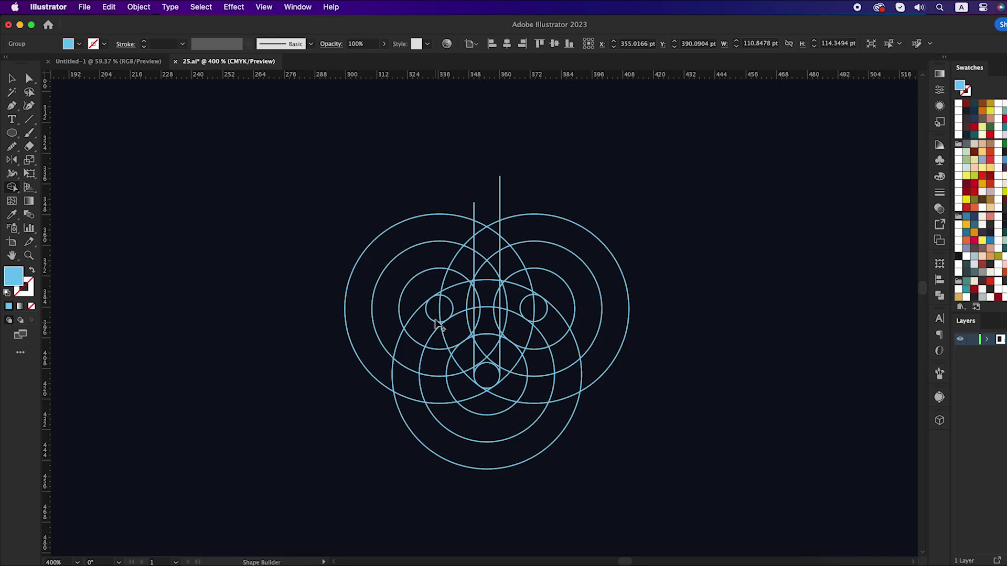
pyautogui.scroll(1, 786, 481)
pyautogui.moveTo(448, 308)
pyautogui.mouseDown()
pyautogui.moveTo(464, 285)
pyautogui.moveTo(443, 285)
pyautogui.mouseUp()
pyautogui.press('super+equal')
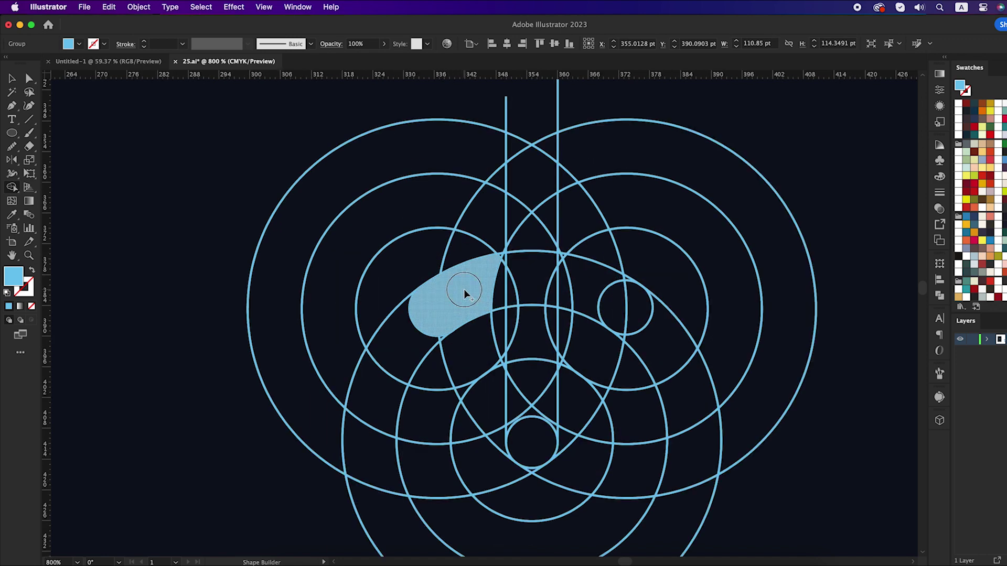
# - Merge the remaining crossbar regions through to its right rounded end, including the slivers beside the two vertical lines
pyautogui.moveTo(503, 257)
pyautogui.mouseDown()
pyautogui.moveTo(538, 279)
pyautogui.moveTo(561, 260)
pyautogui.moveTo(624, 298)
pyautogui.mouseUp()
pyautogui.press('super+equal')
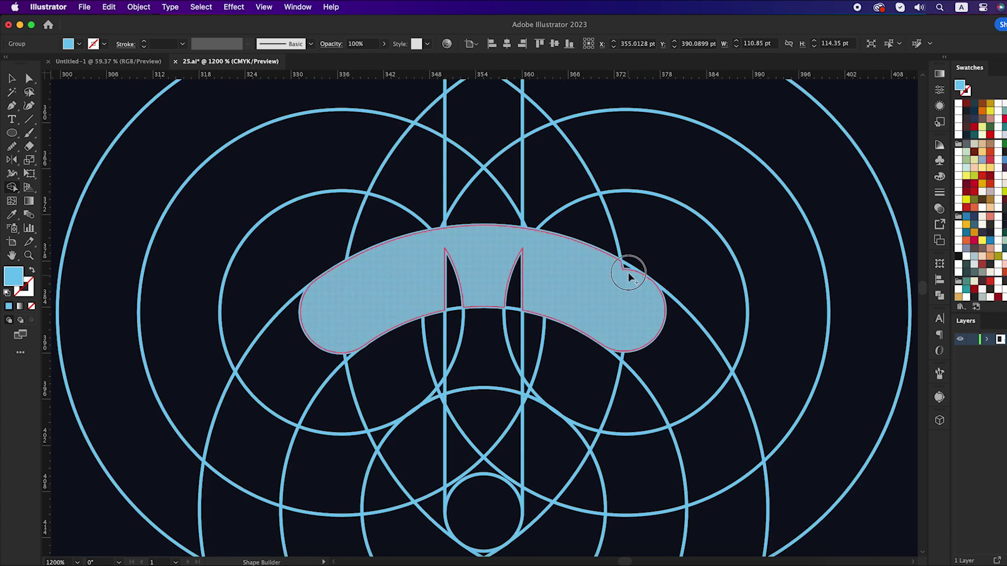
pyautogui.moveTo(423, 268); pyautogui.dragTo(500, 270)
pyautogui.press('super+minus')
pyautogui.press('super+minus')
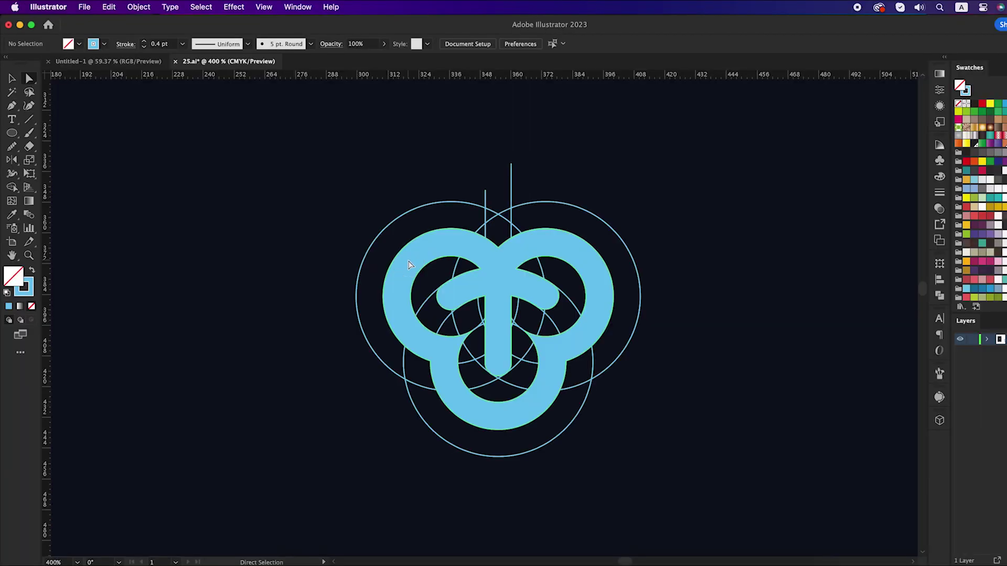
# - Cut the filled logo shape, delete the leftover construction circles and lines, and paste the logo in front
pyautogui.click(731, 467)
pyautogui.click(114, 7)
pyautogui.click(123, 56)
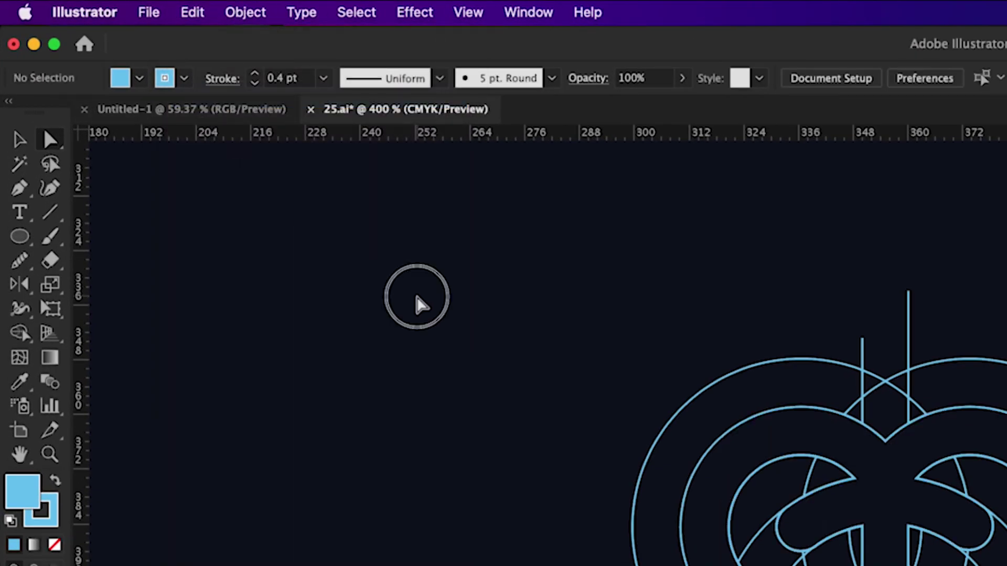
pyautogui.moveTo(435, 279); pyautogui.dragTo(687, 490)
pyautogui.press('Delete')
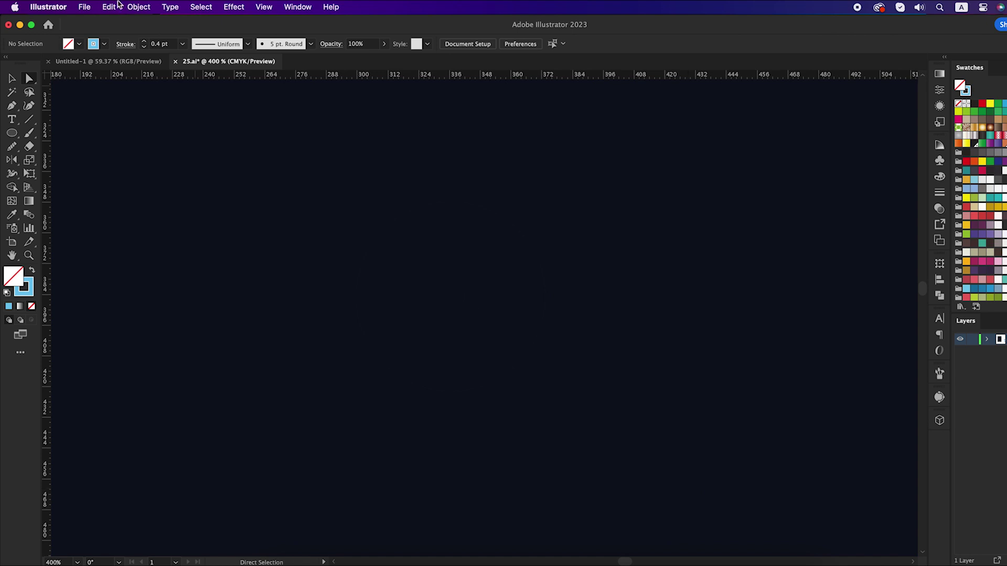
pyautogui.click(117, 7)
pyautogui.click(135, 91)
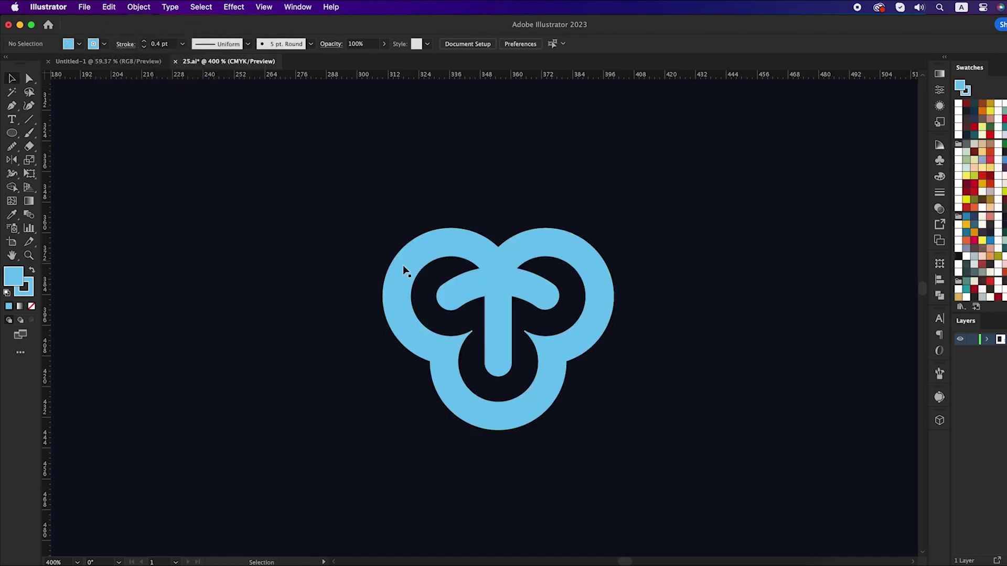
# - Remove the stroke from the light blue logo shape
pyautogui.click(423, 251)
pyautogui.click(31, 306)
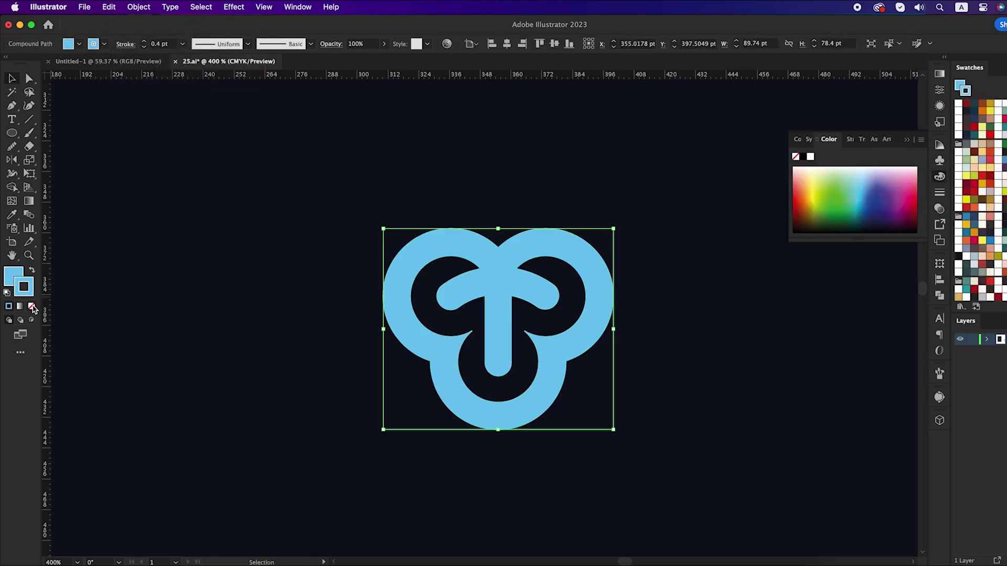
pyautogui.click(187, 332)
pyautogui.moveTo(232, 333); pyautogui.dragTo(149, 353)
pyautogui.scroll(1, 454, 373)
pyautogui.moveTo(454, 374); pyautogui.dragTo(512, 380)
pyautogui.click(904, 143)
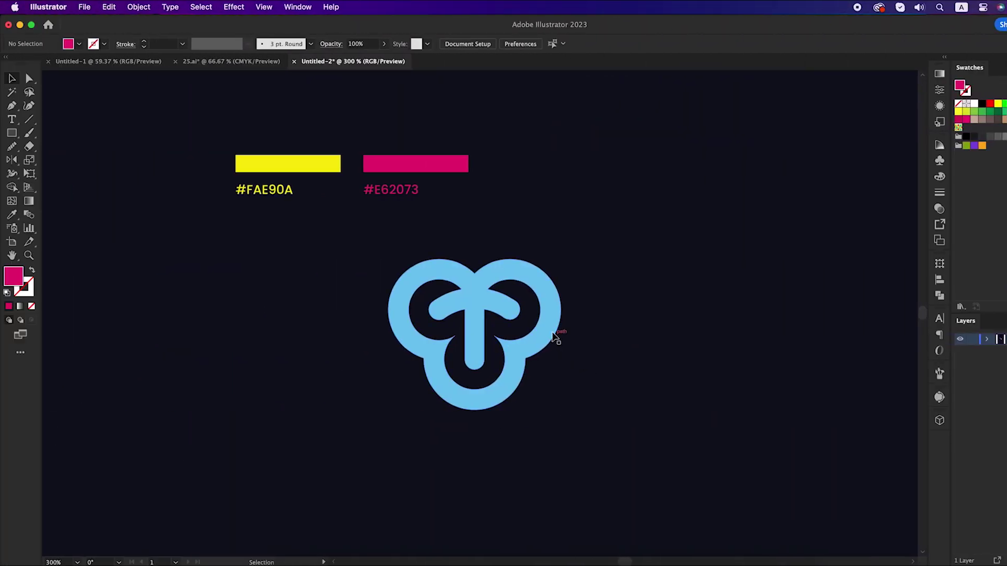
# - Apply a linear gradient to the logo and sample its starting color stop from the yellow #FAE90A swatch
pyautogui.click(556, 338)
pyautogui.click(939, 73)
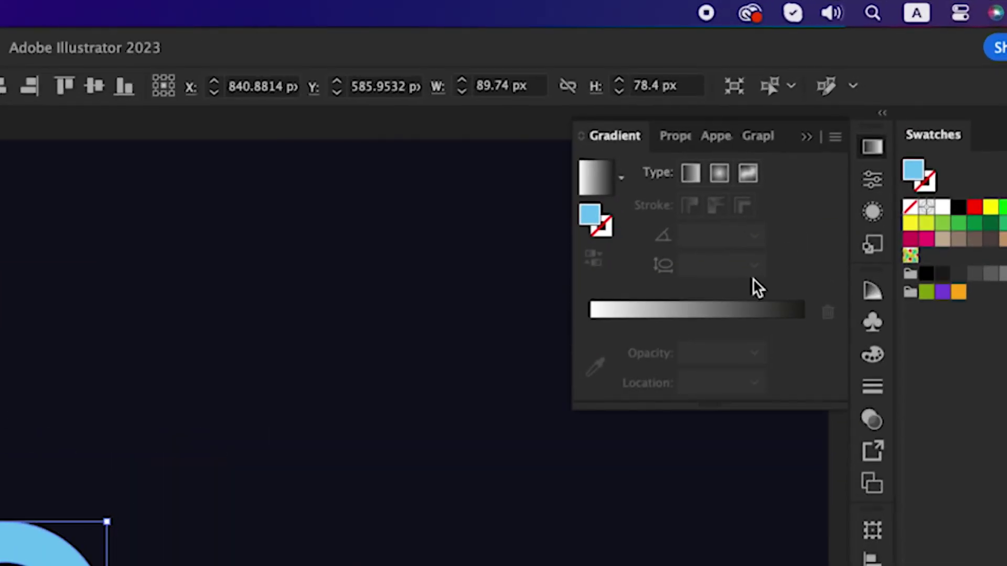
pyautogui.click(859, 151)
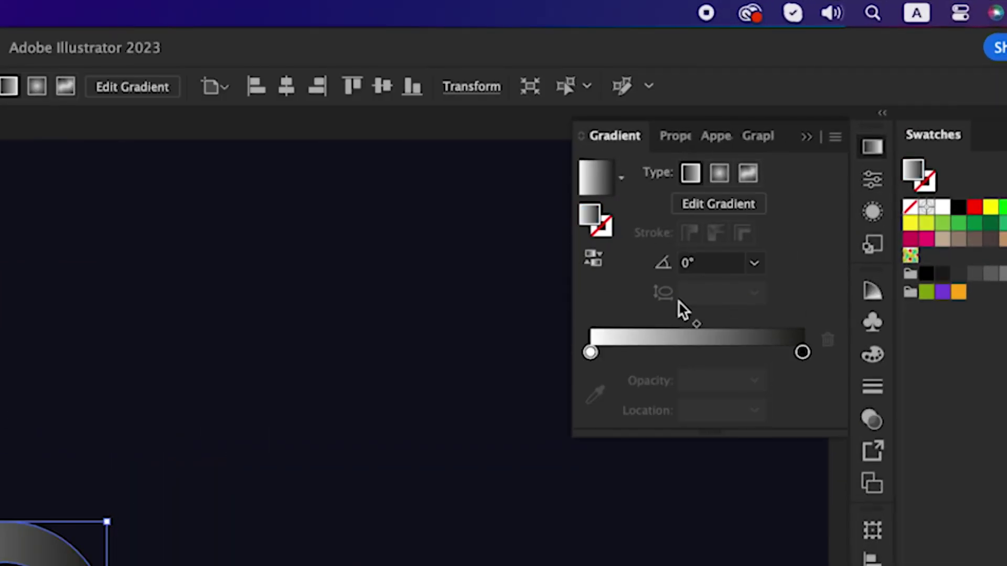
pyautogui.doubleClick(590, 352)
pyautogui.click(507, 511)
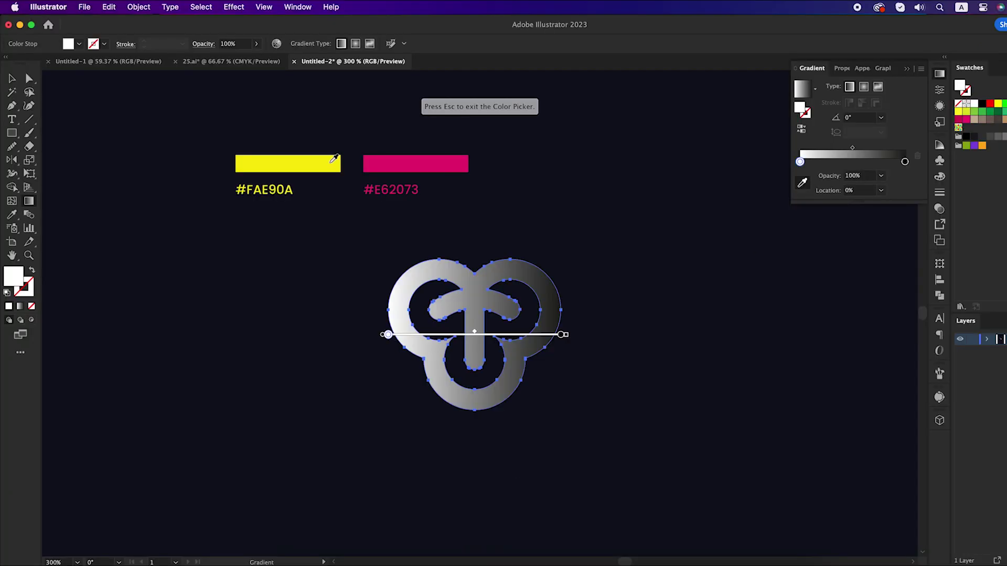
pyautogui.click(332, 161)
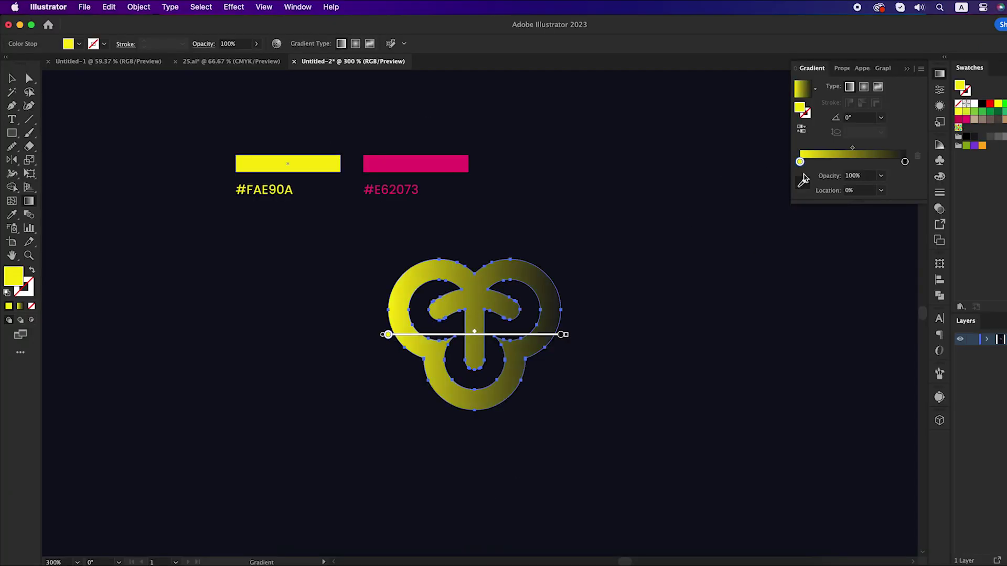
# - Sample the gradient's ending color stop from the magenta #E62073 swatch
pyautogui.doubleClick(904, 163)
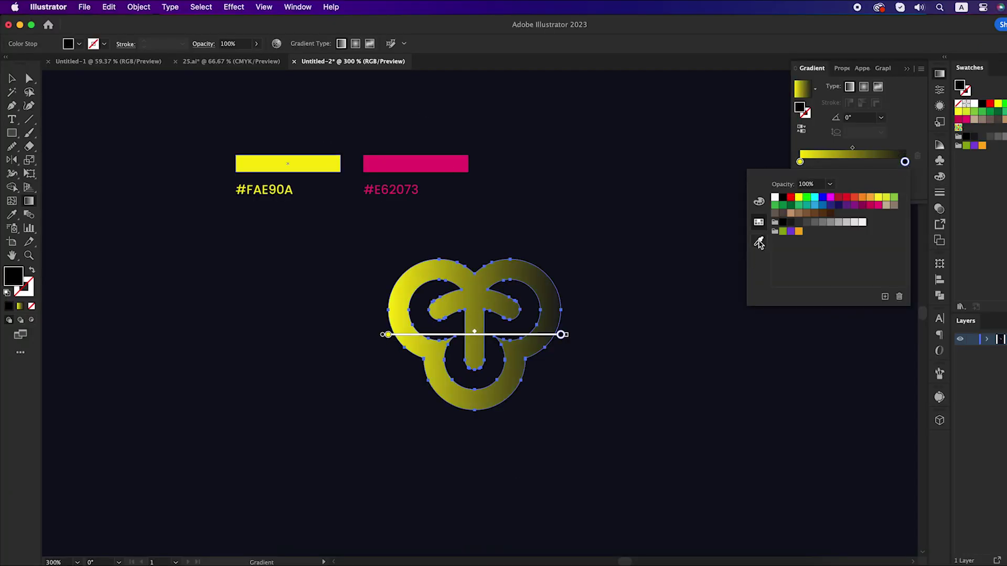
pyautogui.click(759, 241)
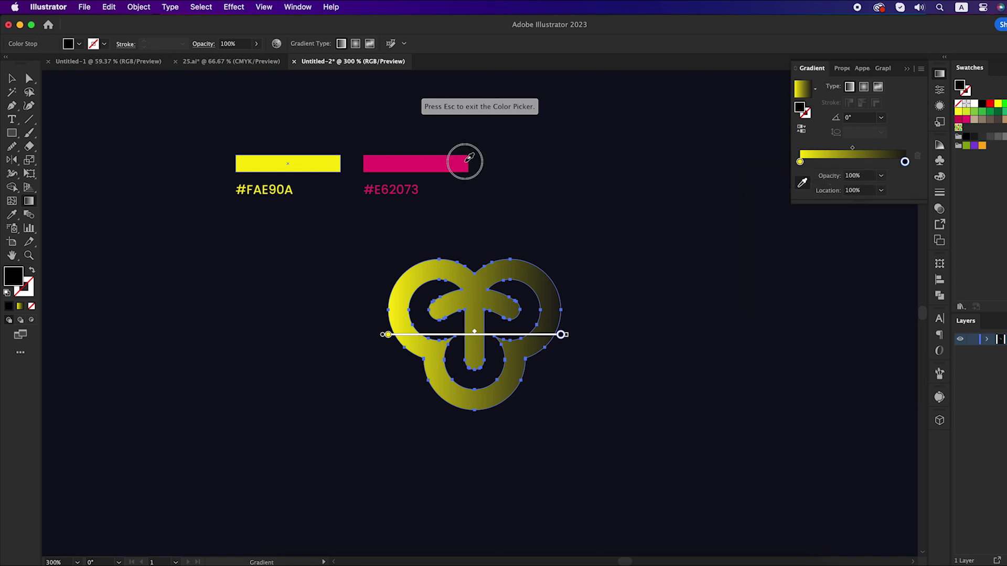
pyautogui.click(465, 162)
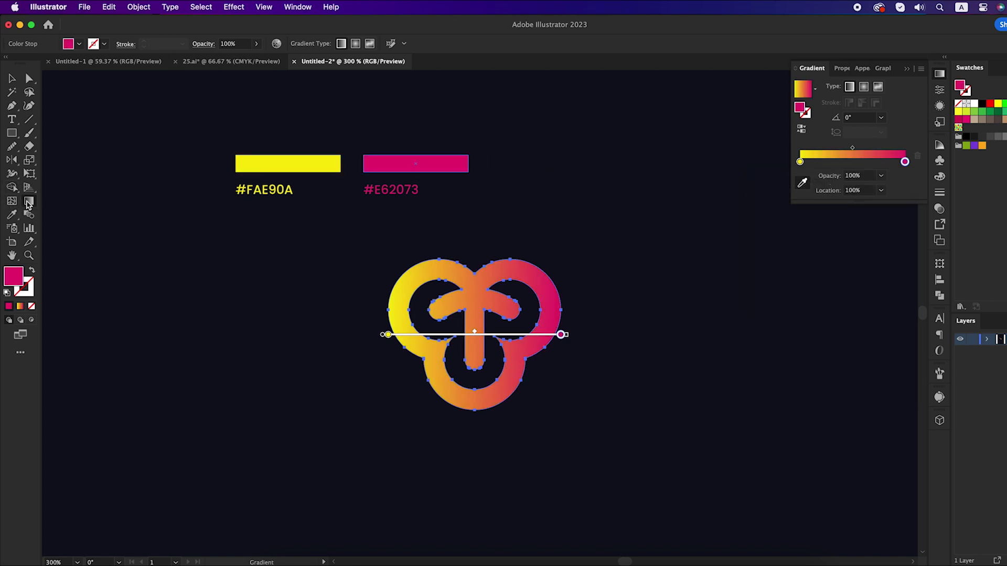
# - Redirect the logo's gradient to about -72°, running from yellow at the upper part to magenta at the lower part
pyautogui.press('v')
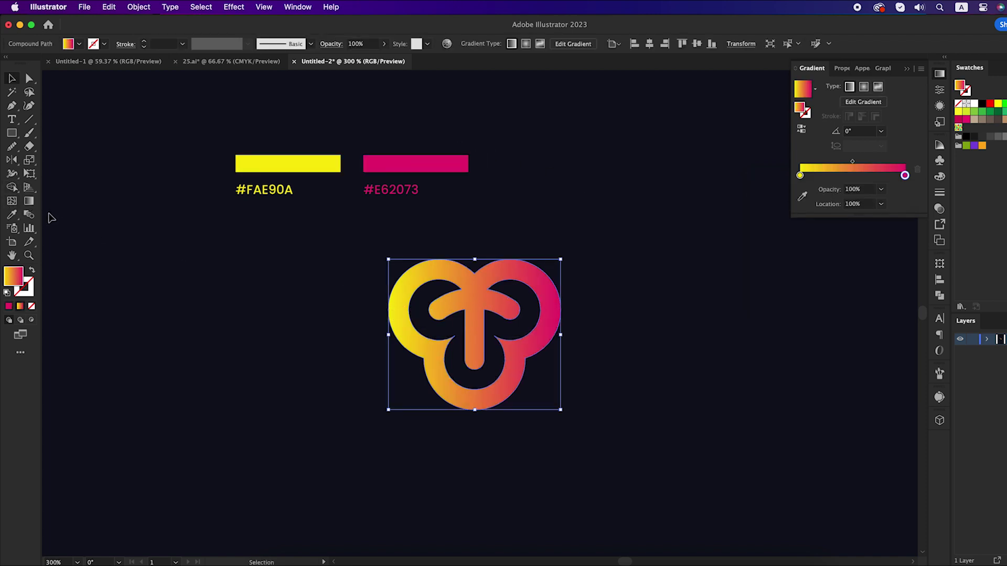
pyautogui.click(30, 202)
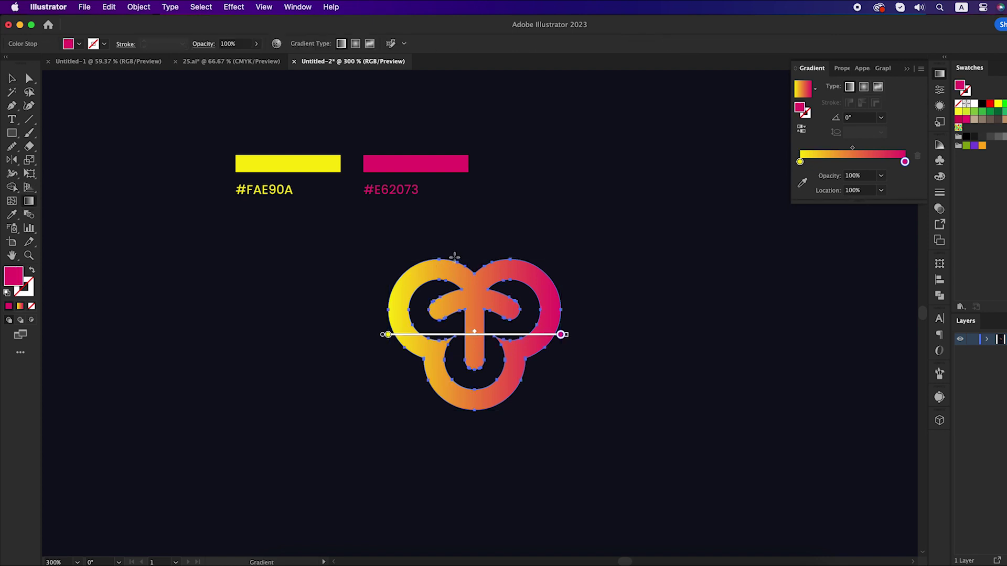
pyautogui.moveTo(454, 256); pyautogui.dragTo(611, 420)
pyautogui.press('v')
pyautogui.click(542, 393)
# - Draw a closed, filled Pen shape over the upper-left ring, curving from the inner corner above the T's arm to beyond the outer edge
pyautogui.scroll(2, 542, 389)
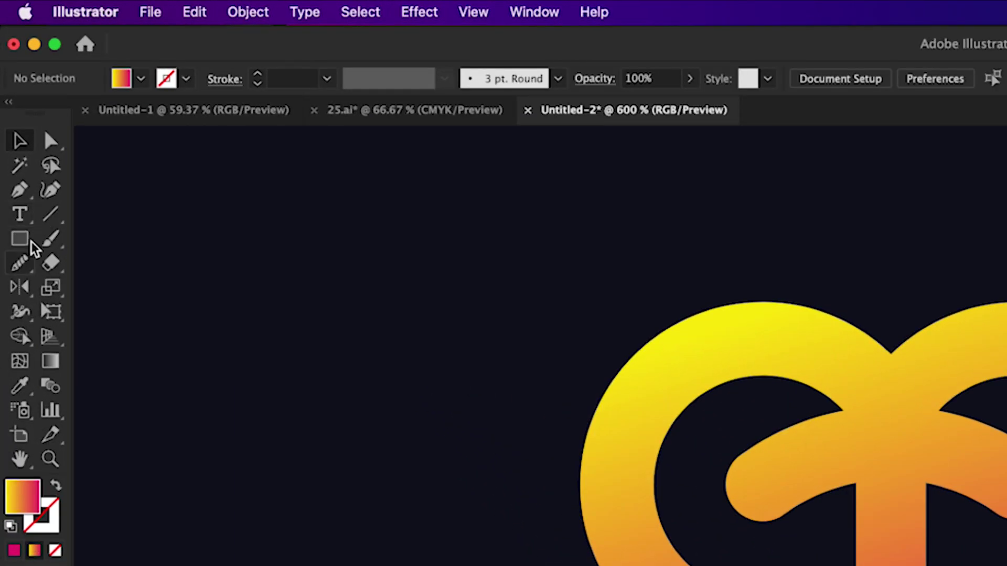
pyautogui.moveTo(21, 189); pyautogui.dragTo(107, 190)
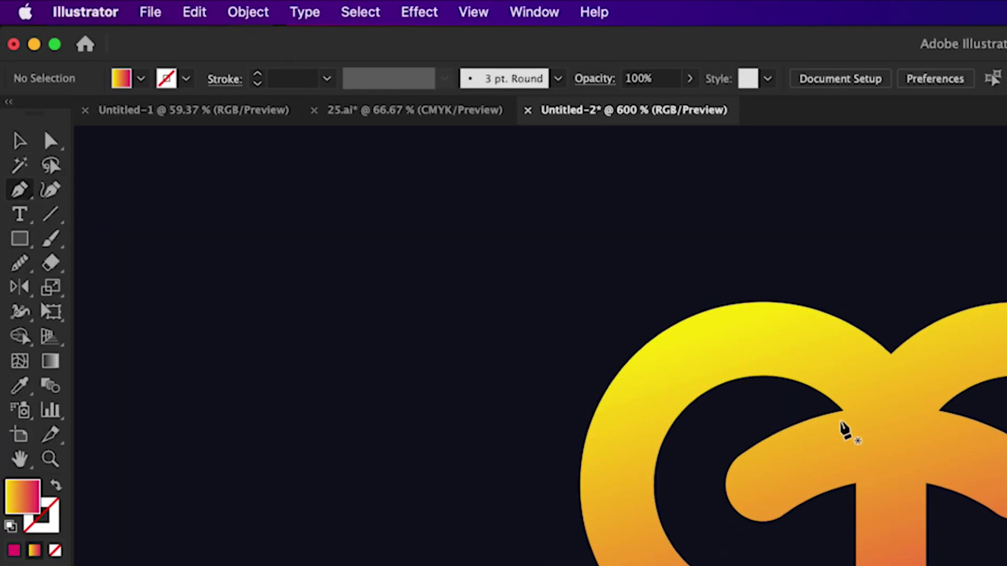
pyautogui.moveTo(842, 417); pyautogui.dragTo(829, 315)
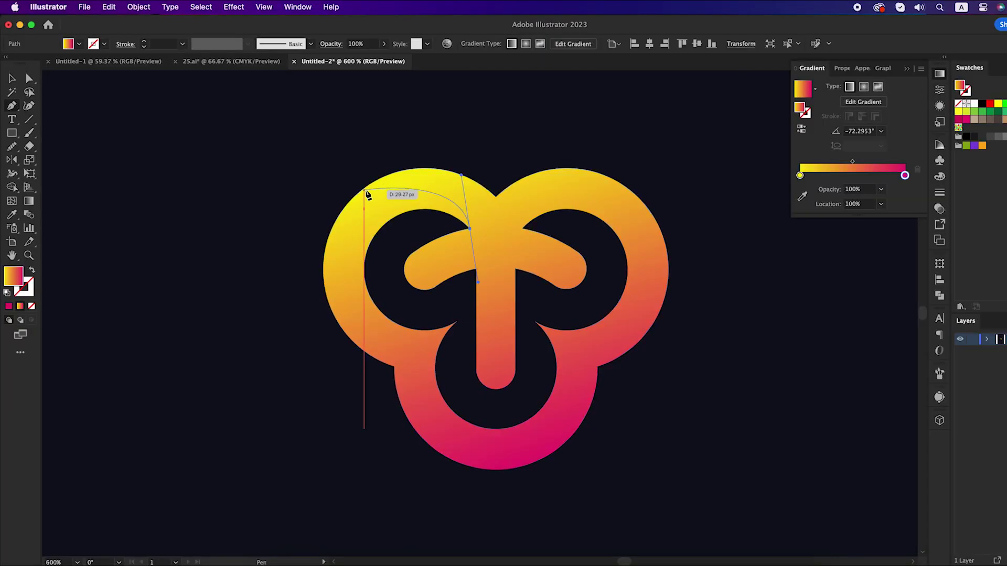
pyautogui.moveTo(359, 193); pyautogui.dragTo(321, 210)
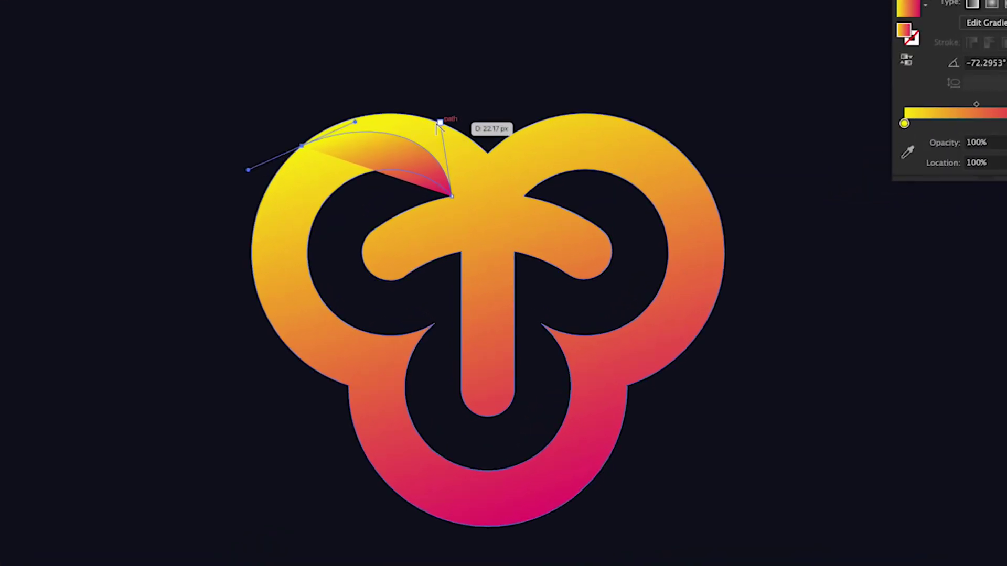
pyautogui.moveTo(460, 175); pyautogui.dragTo(453, 173)
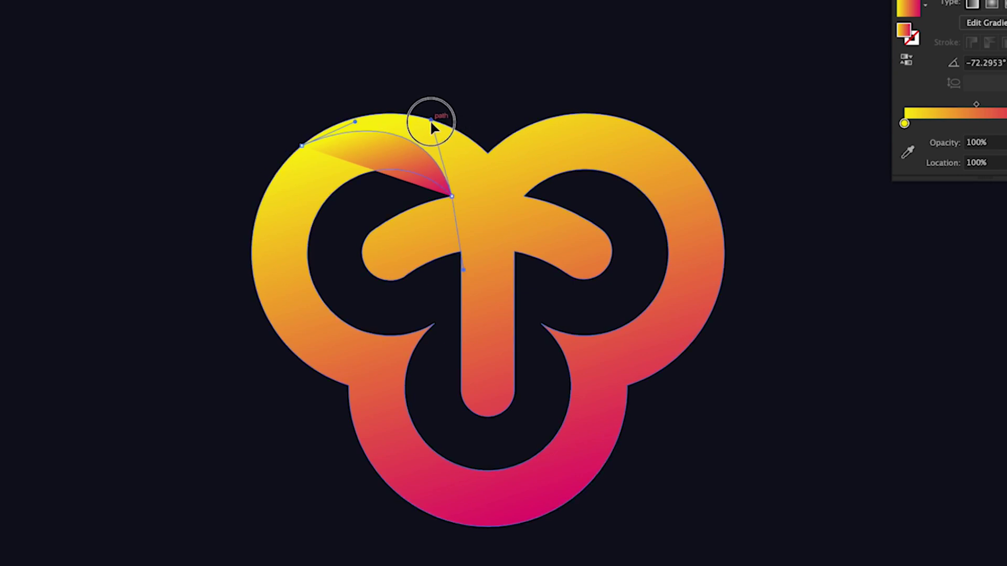
pyautogui.click(230, 152)
pyautogui.click(215, 229)
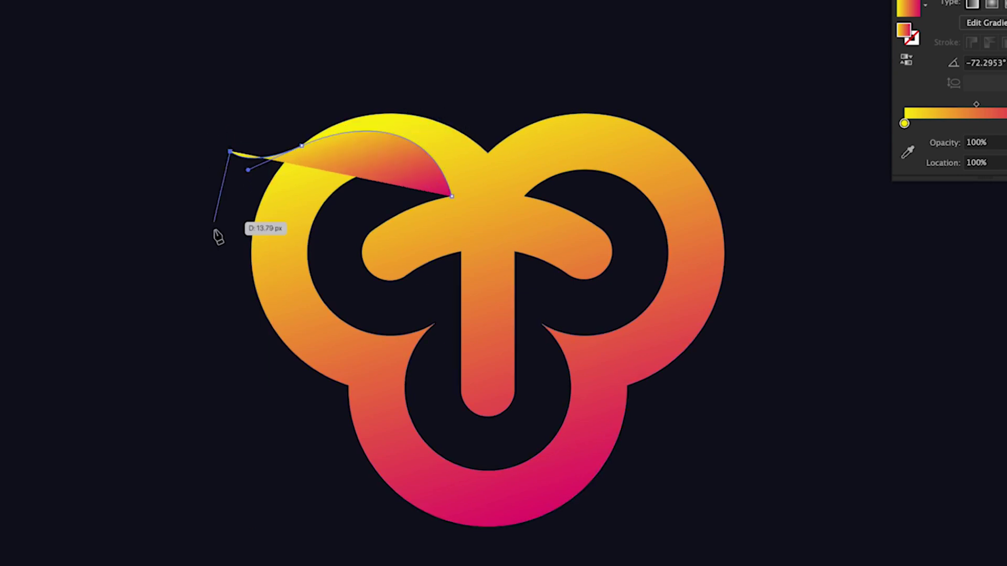
pyautogui.click(234, 297)
pyautogui.click(327, 259)
pyautogui.hotkey('shift', 'x')
pyautogui.click(347, 209)
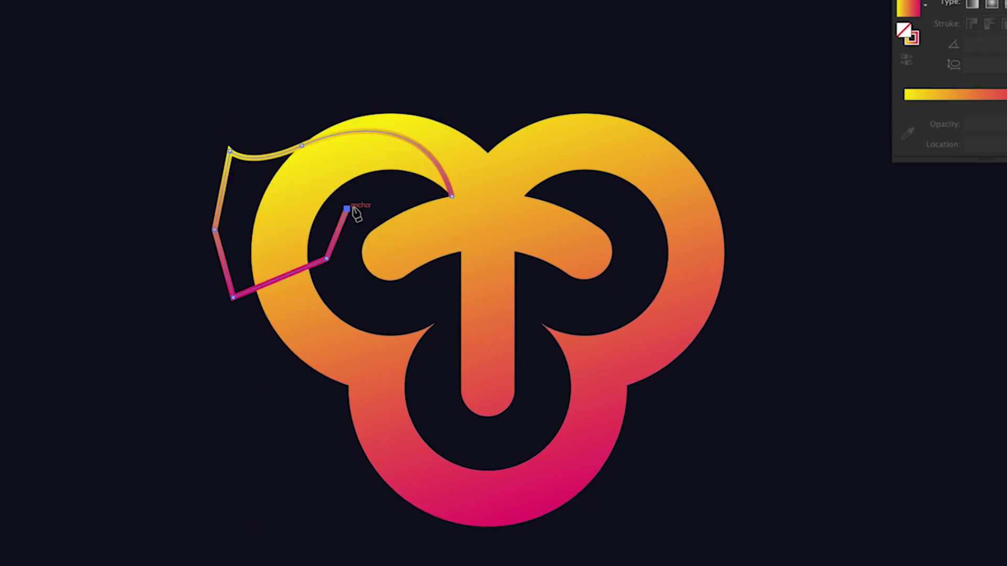
pyautogui.click(423, 187)
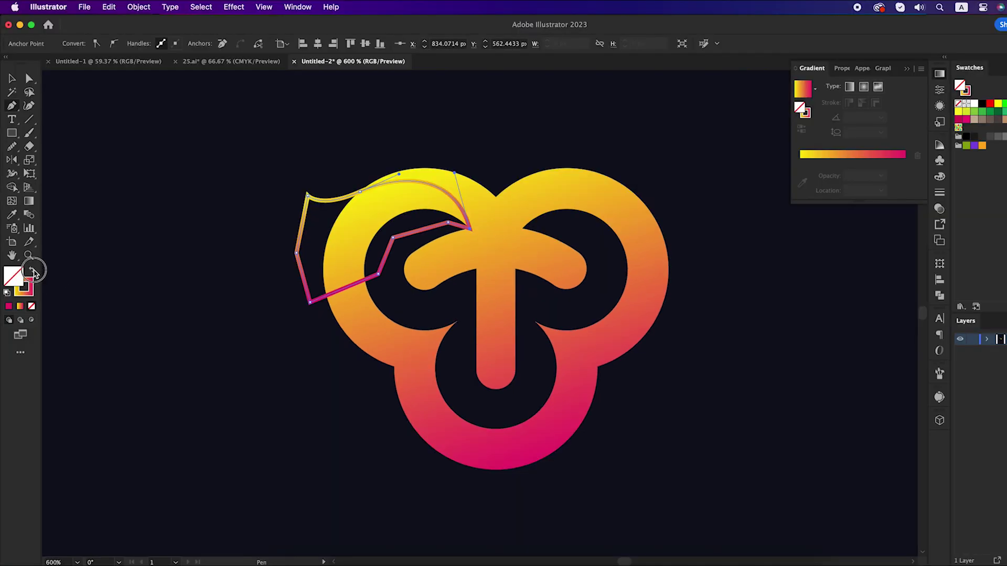
pyautogui.click(32, 270)
pyautogui.press('v')
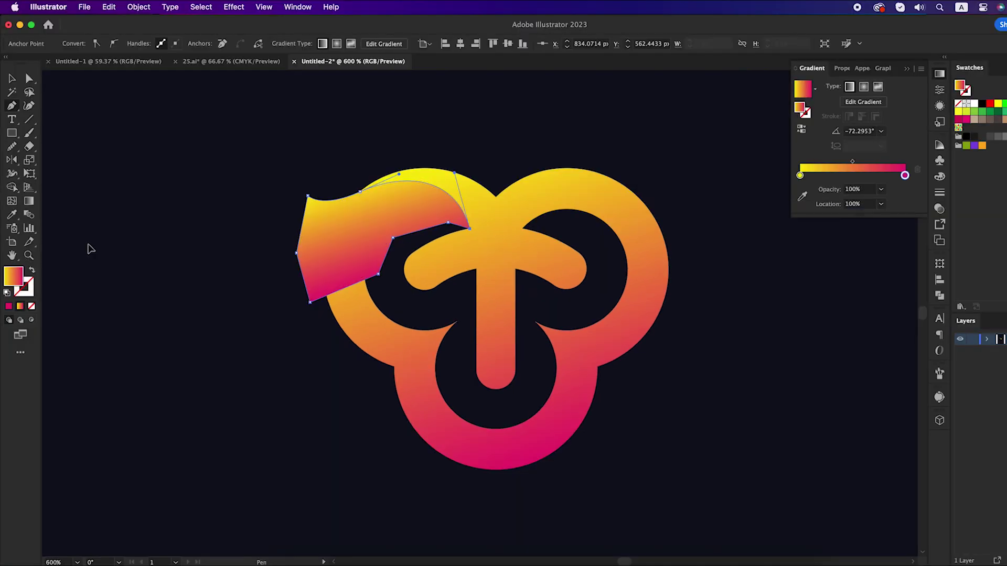
# - Fill the newly drawn shape on the upper-left ring with white
pyautogui.click(250, 181)
pyautogui.click(338, 212)
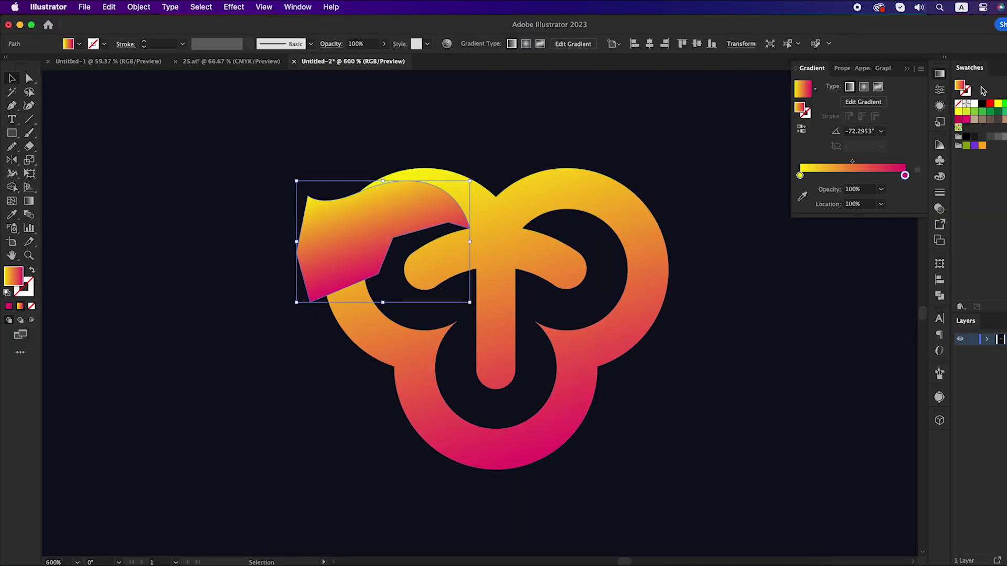
pyautogui.click(975, 105)
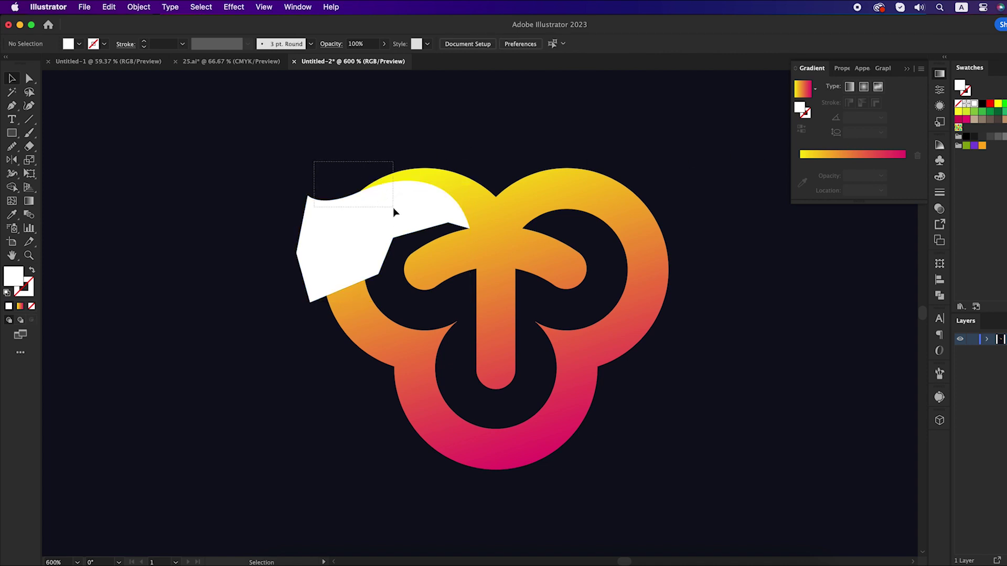
# - Trim the white shape to the upper-left ring by removing the parts outside the logo with Shape Builder
pyautogui.press('super+a')
pyautogui.click(13, 188)
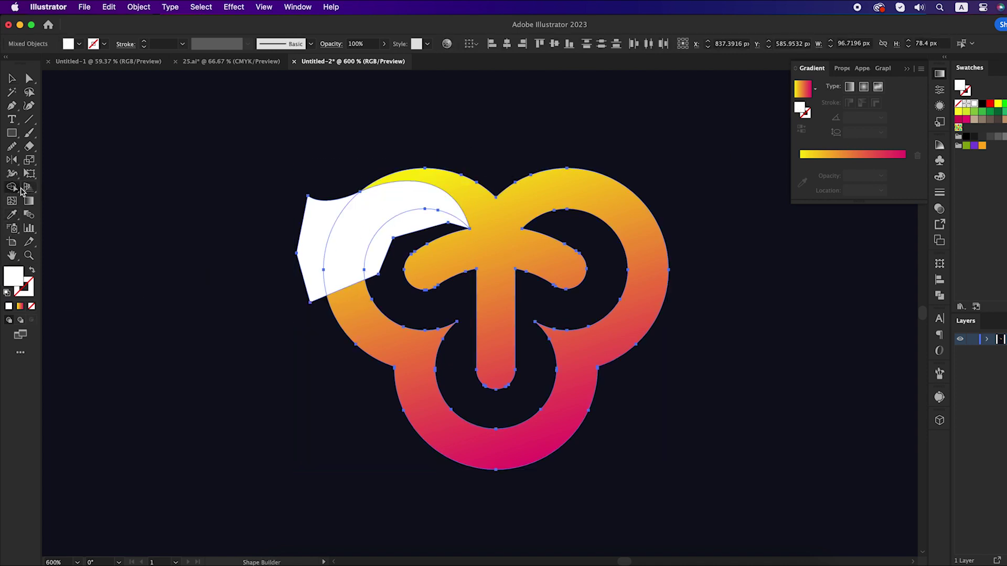
pyautogui.click(11, 190)
pyautogui.click(43, 189)
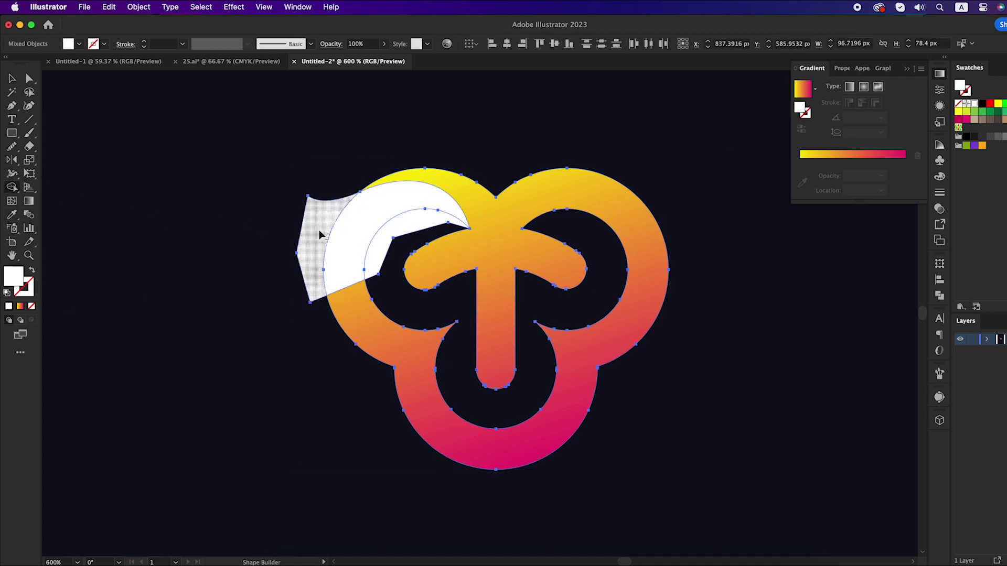
pyautogui.keyDown('alt'); pyautogui.click(319, 229); pyautogui.keyUp('alt')
pyautogui.keyDown('alt'); pyautogui.click(373, 250); pyautogui.keyUp('alt')
pyautogui.press('v')
pyautogui.click(309, 191)
# - Apply the linear gradient to the trimmed white shape and set its starting color stop to dark blue
pyautogui.click(418, 208)
pyautogui.click(820, 155)
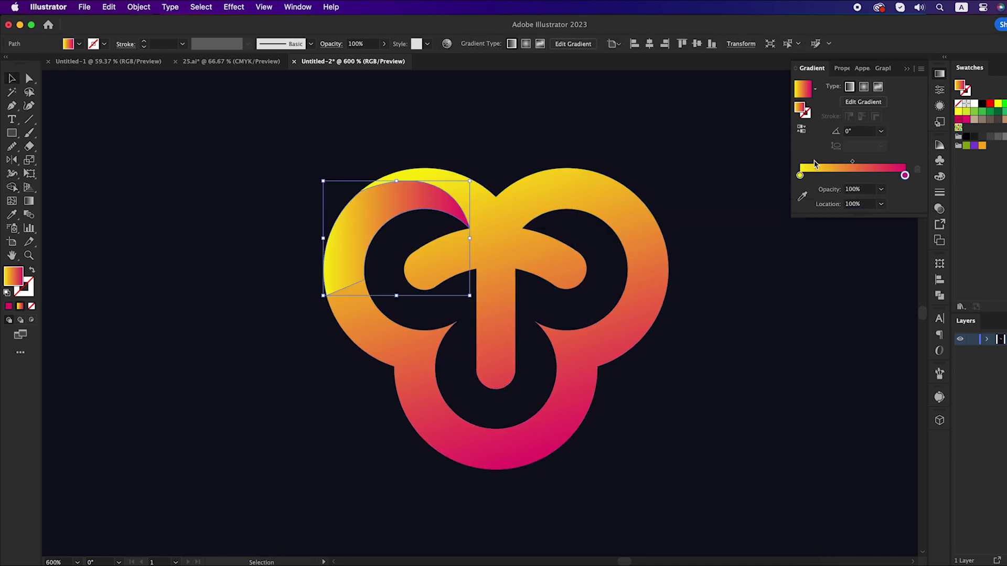
pyautogui.doubleClick(801, 177)
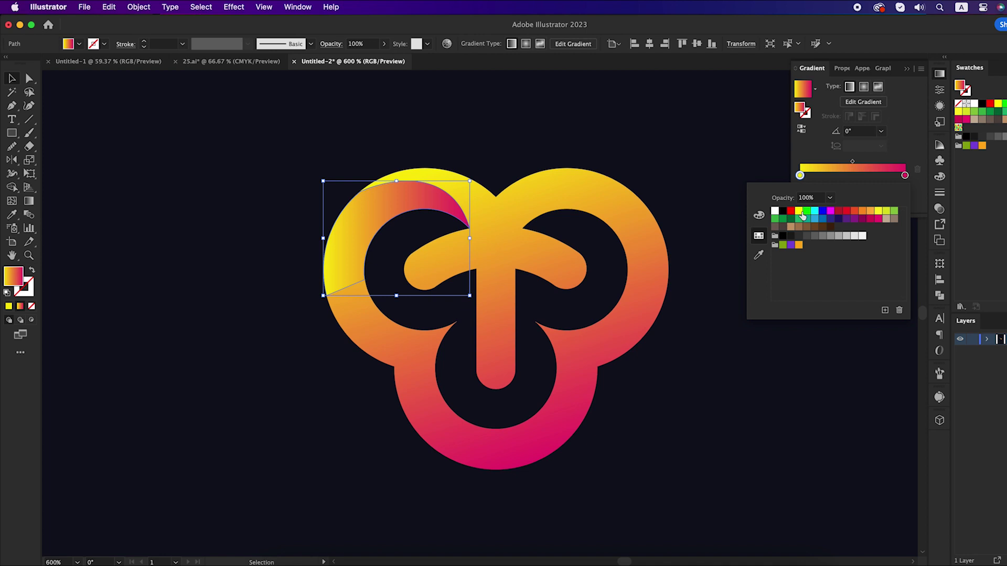
pyautogui.click(838, 220)
# - Set the opacity of the shadow gradient's magenta ending stop to 0%
pyautogui.click(904, 176)
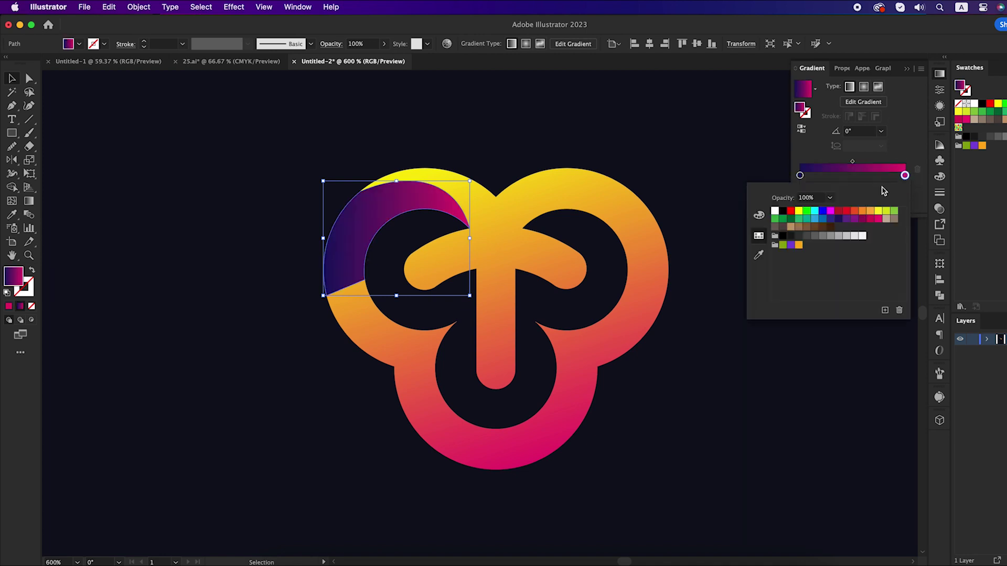
pyautogui.click(813, 198)
pyautogui.write('0')
pyautogui.press('Return')
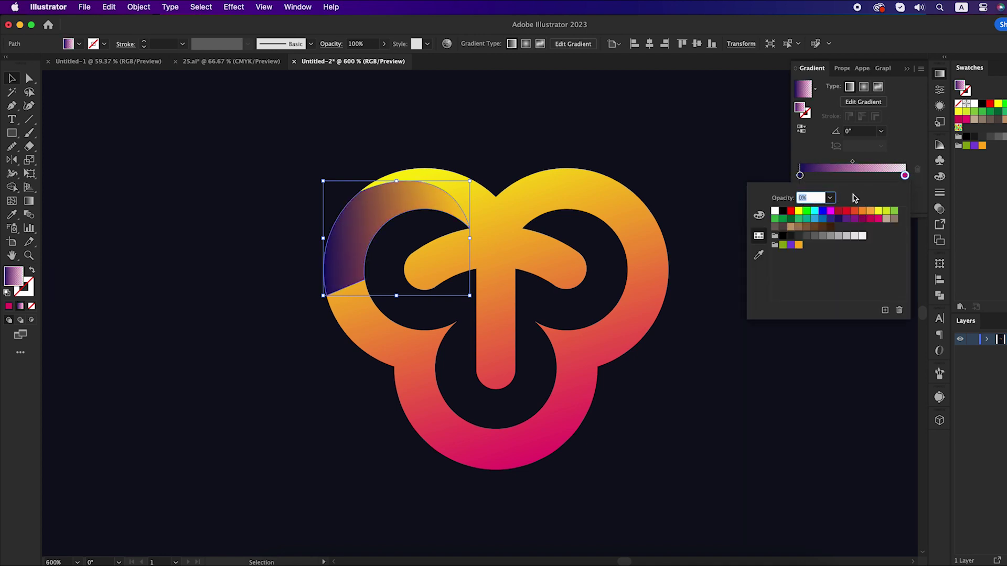
pyautogui.click(411, 203)
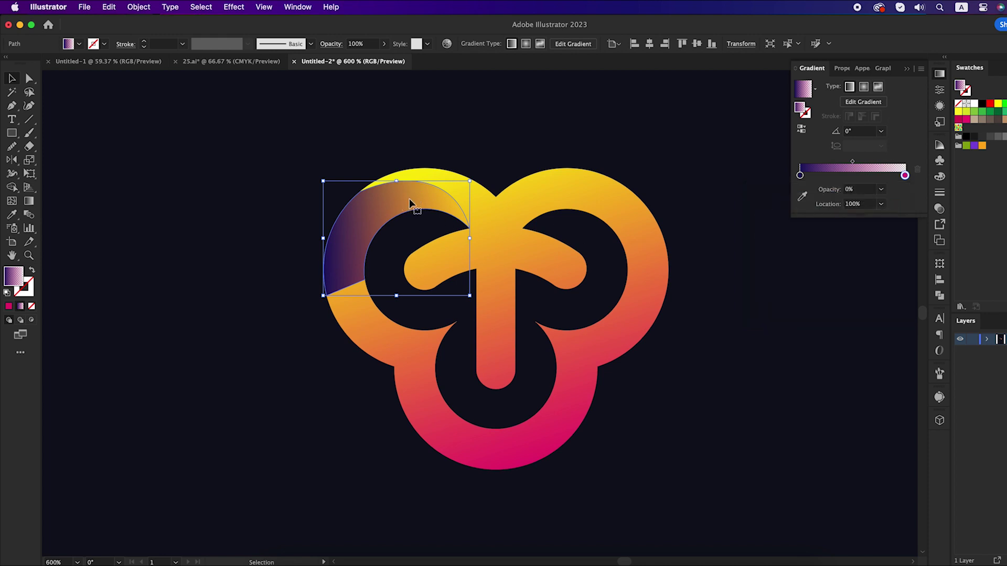
# - Redirect the shadow's gradient to about -114°, with the dark end at the inner fold fading down the upper-left ring
pyautogui.click(30, 201)
pyautogui.moveTo(454, 155); pyautogui.dragTo(353, 254)
pyautogui.moveTo(434, 141); pyautogui.dragTo(347, 267)
pyautogui.moveTo(393, 152)
pyautogui.mouseDown()
pyautogui.moveTo(352, 266)
pyautogui.moveTo(338, 272)
pyautogui.moveTo(376, 286)
pyautogui.mouseUp()
pyautogui.press('v')
# - Set the overall opacity of the upper-left ring's shadow shape to 80%
pyautogui.click(357, 44)
pyautogui.write('80')
pyautogui.press('Return')
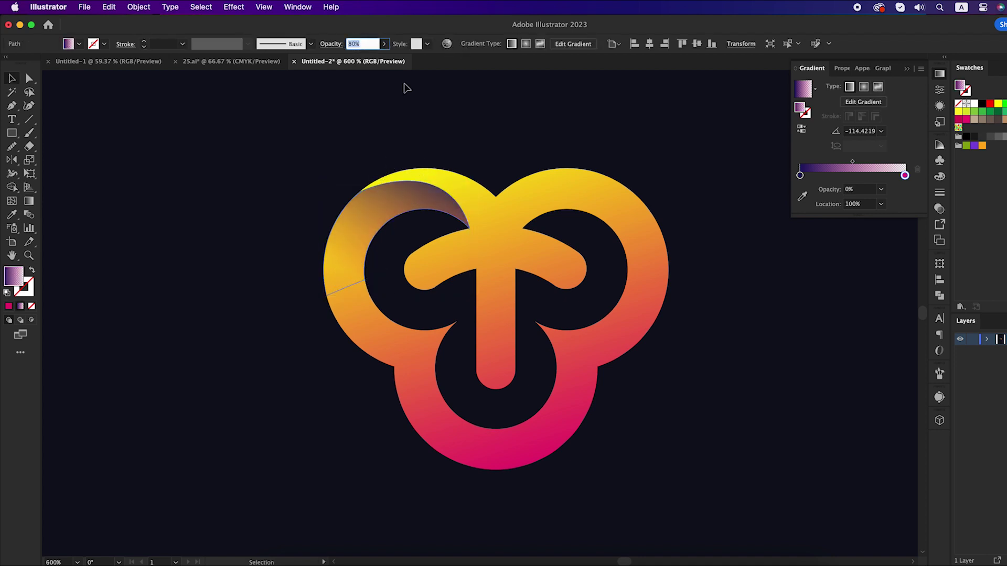
pyautogui.click(411, 93)
# - Reflect a copy of the upper-left shadow across the vertical axis through the notch between the two upper rings
pyautogui.click(435, 197)
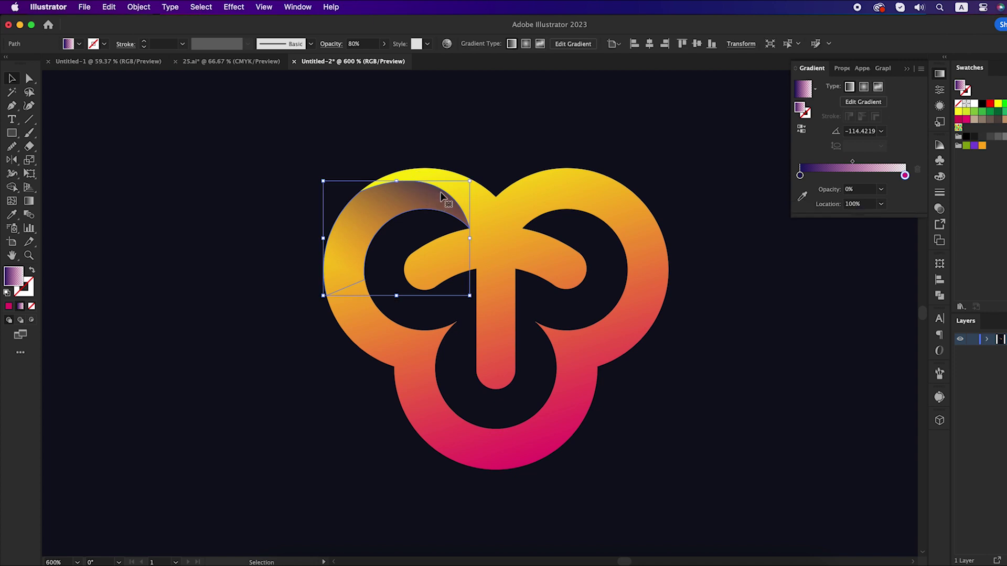
pyautogui.click(12, 160)
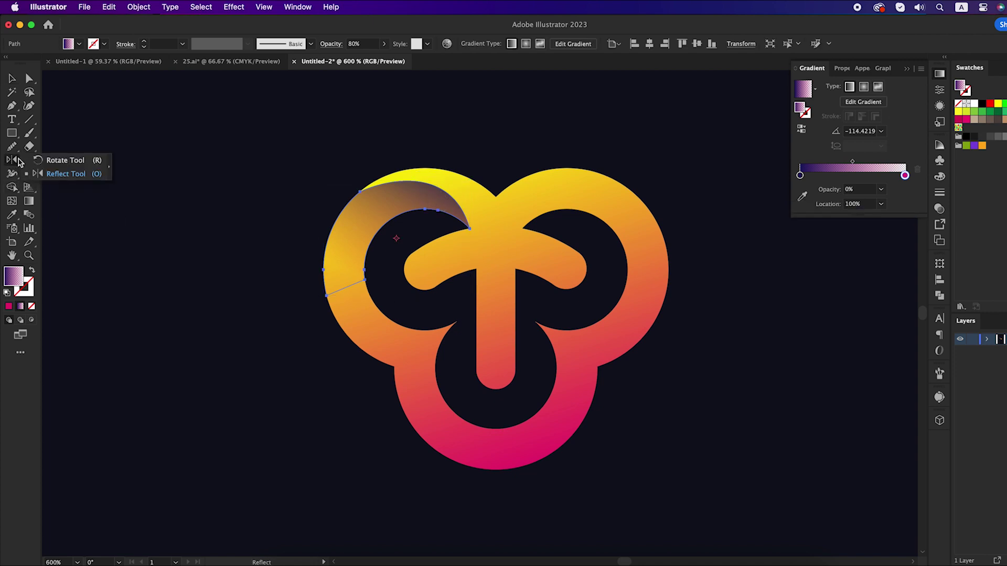
pyautogui.click(63, 173)
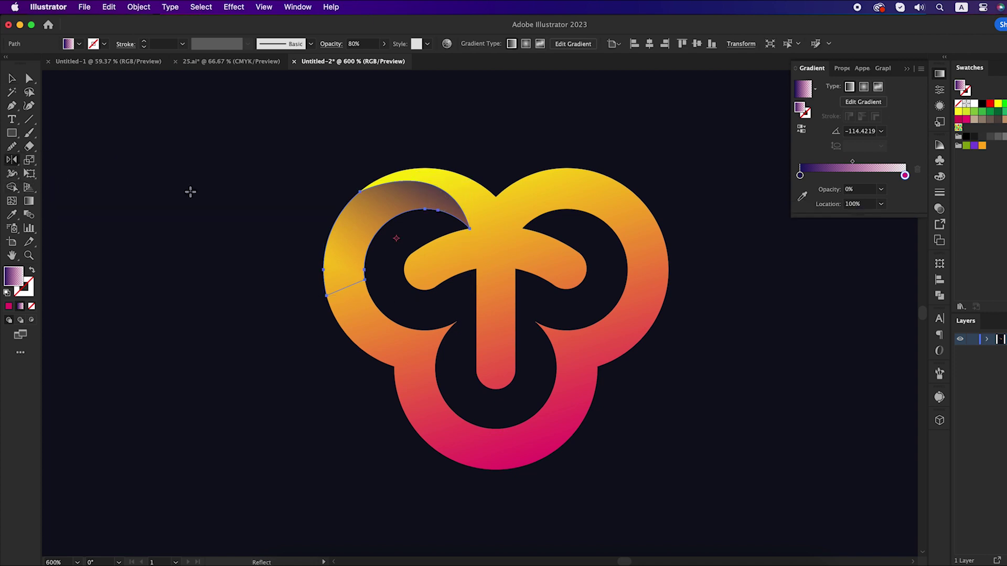
pyautogui.keyDown('alt'); pyautogui.click(496, 197); pyautogui.keyUp('alt')
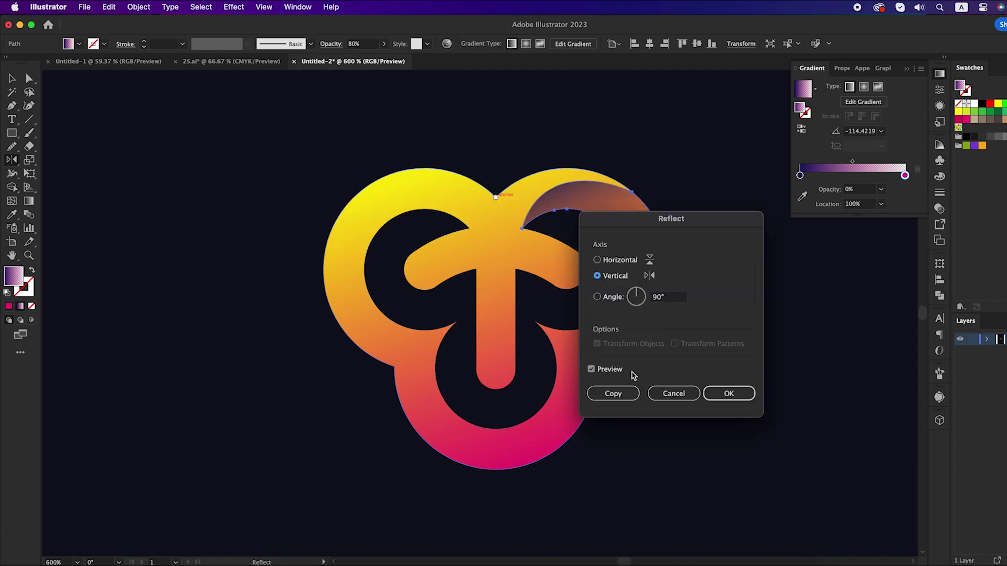
pyautogui.click(613, 393)
pyautogui.press('v')
pyautogui.click(724, 379)
# - Set the opacity of both upper ring shadows to 60%
pyautogui.click(619, 206)
pyautogui.keyDown('shift'); pyautogui.click(376, 198); pyautogui.keyUp('shift')
pyautogui.press('Return')
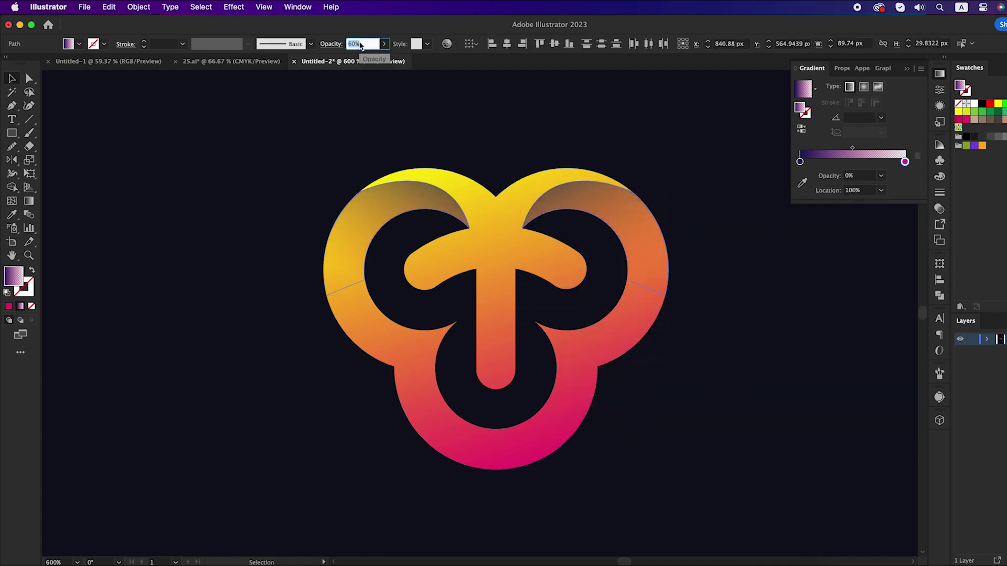
pyautogui.click(481, 137)
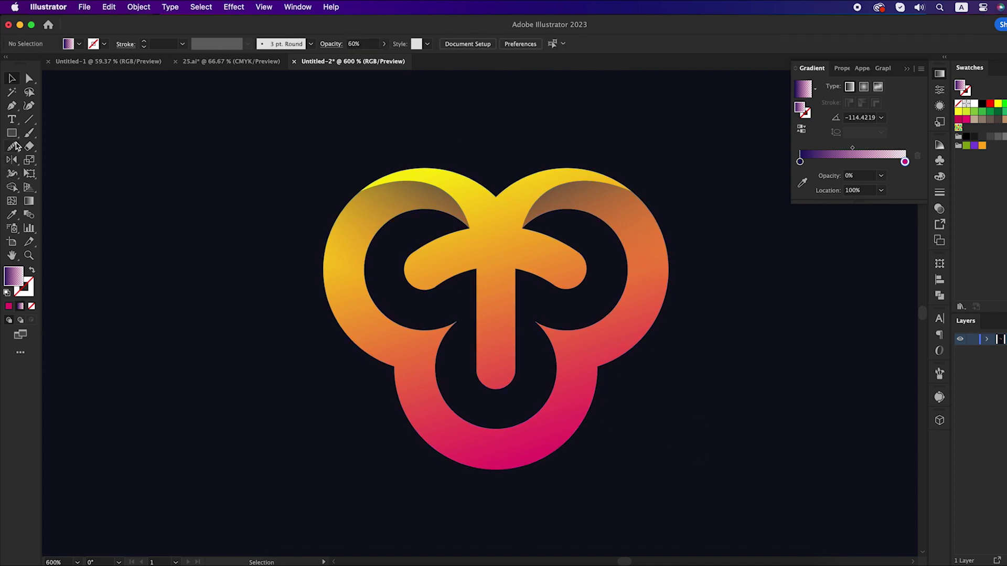
# - Draw a closed Pen shape over the lower ring, curving from its inner left edge to beyond its outer right edge
pyautogui.moveTo(10, 110); pyautogui.dragTo(48, 107)
pyautogui.moveTo(434, 369); pyautogui.dragTo(429, 432)
pyautogui.moveTo(550, 453); pyautogui.dragTo(623, 430)
pyautogui.click(628, 415)
pyautogui.click(613, 381)
pyautogui.click(550, 373)
pyautogui.click(512, 407)
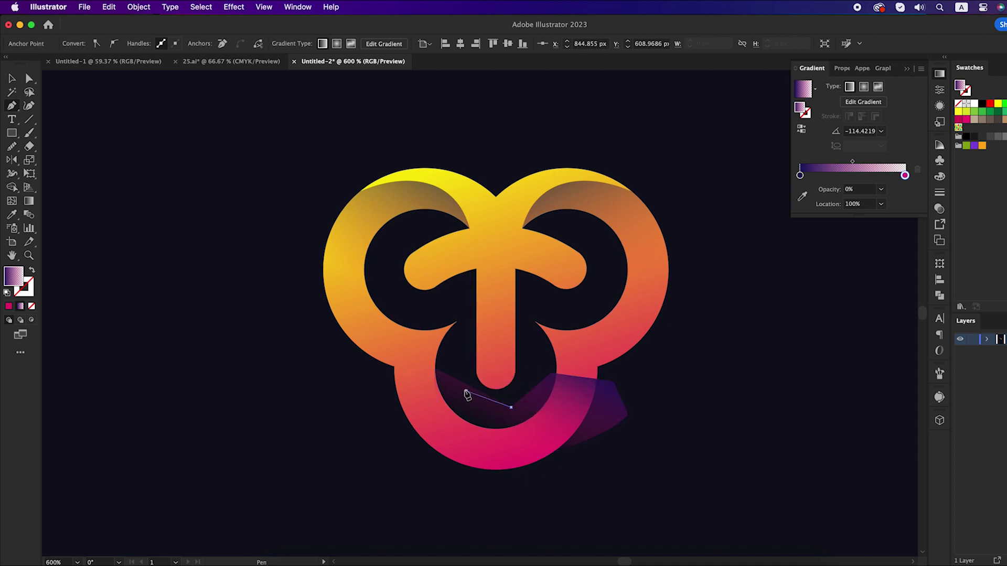
pyautogui.click(435, 369)
pyautogui.press('v')
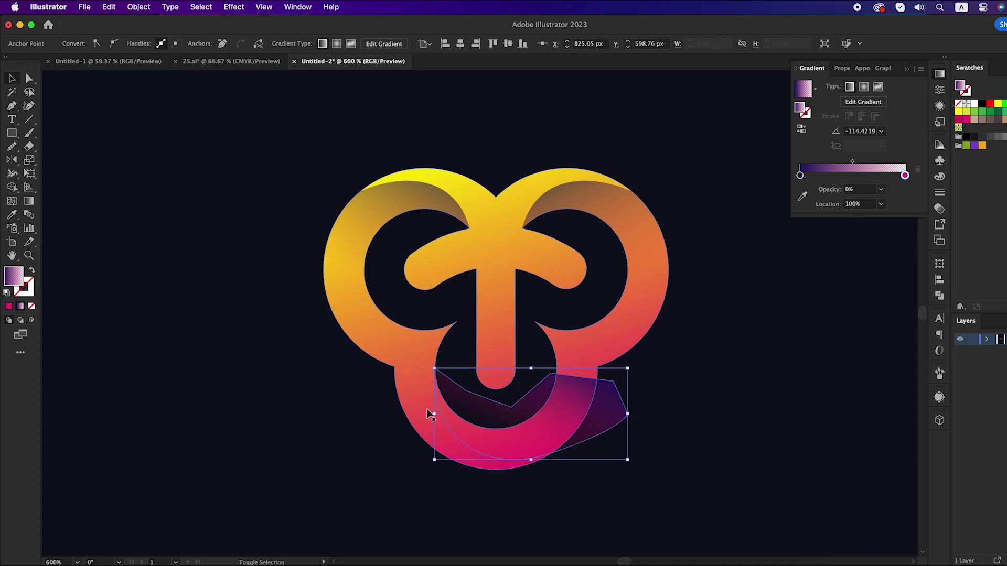
# - Trim the new shape to the lower ring by removing the parts outside the logo with Shape Builder
pyautogui.keyDown('shift'); pyautogui.click(423, 408); pyautogui.keyUp('shift')
pyautogui.moveTo(10, 188); pyautogui.dragTo(52, 189)
pyautogui.click(592, 436)
pyautogui.press('v')
# - Redirect the lower ring shadow's gradient to about 38°, with the dark end at the inner left edge fading toward the right
pyautogui.click(527, 442)
pyautogui.scroll(1, 526, 442)
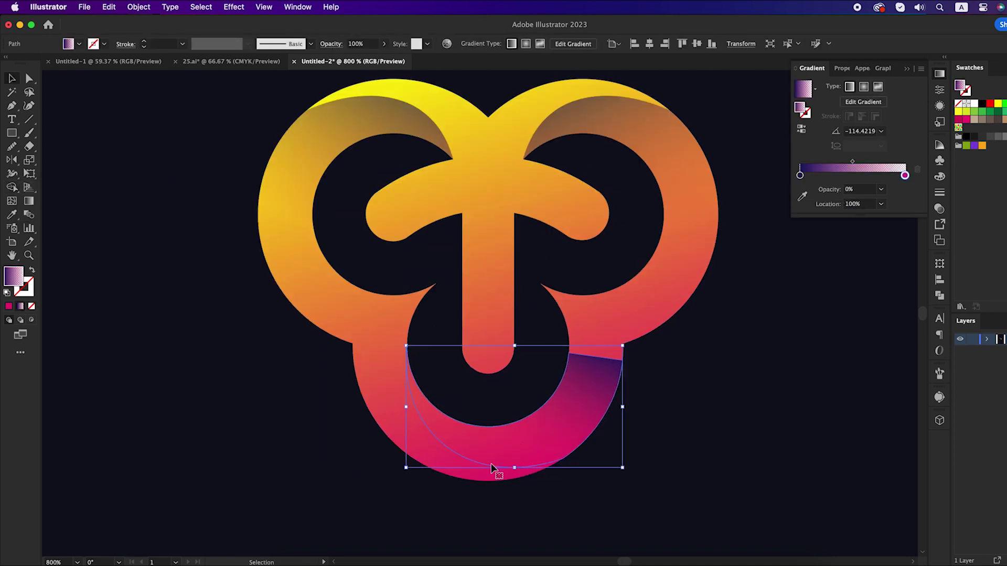
pyautogui.press('g')
pyautogui.moveTo(372, 466); pyautogui.dragTo(565, 357)
pyautogui.moveTo(377, 531); pyautogui.dragTo(585, 382)
pyautogui.moveTo(450, 511); pyautogui.dragTo(587, 394)
pyautogui.moveTo(422, 524); pyautogui.dragTo(596, 389)
pyautogui.press('v')
pyautogui.click(682, 420)
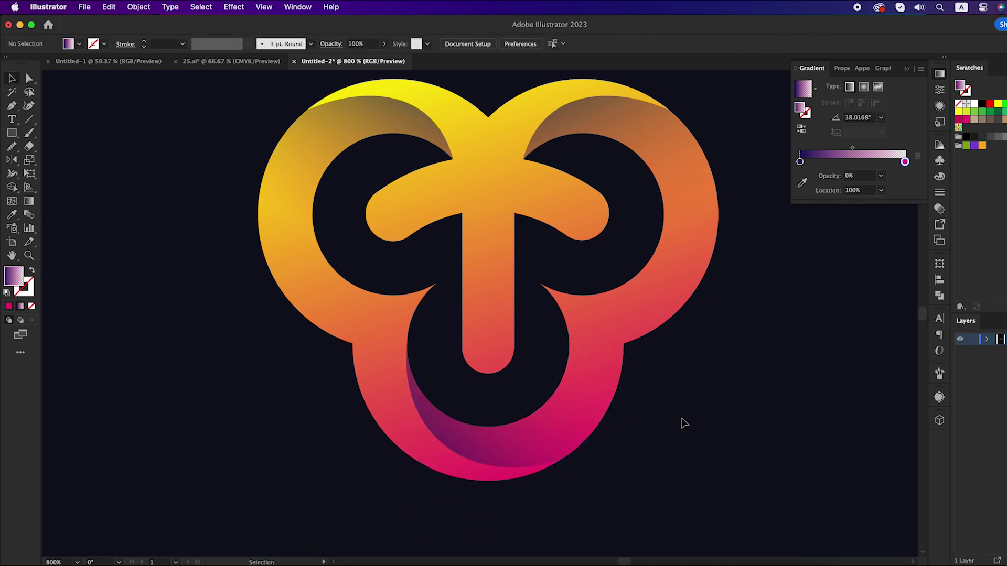
# - Draw a closed Pen shape over the lower half of the T's left arm, from the stem to beyond the arm's rounded end
pyautogui.scroll(-1, 684, 423)
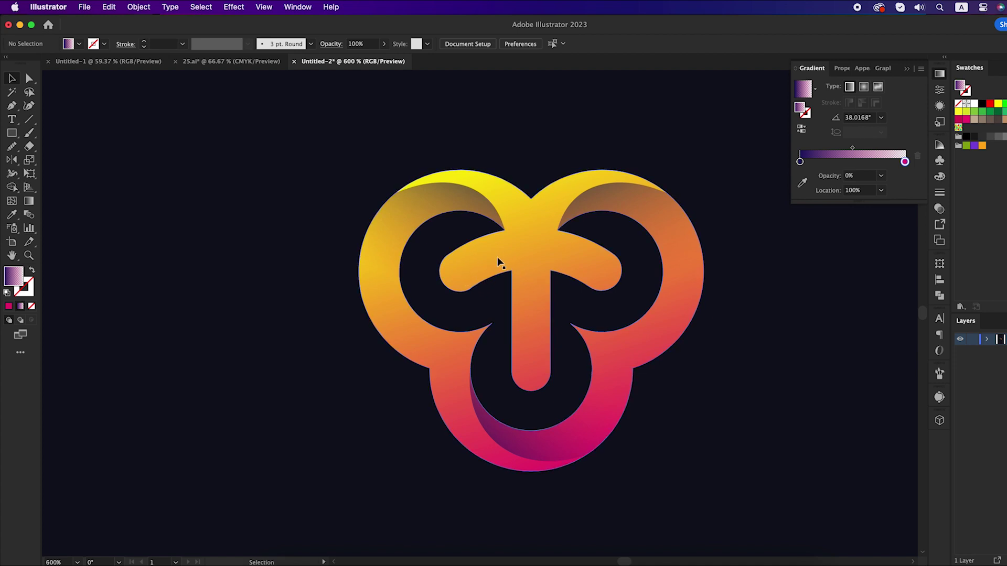
pyautogui.click(12, 108)
pyautogui.click(50, 106)
pyautogui.moveTo(512, 272); pyautogui.dragTo(512, 265)
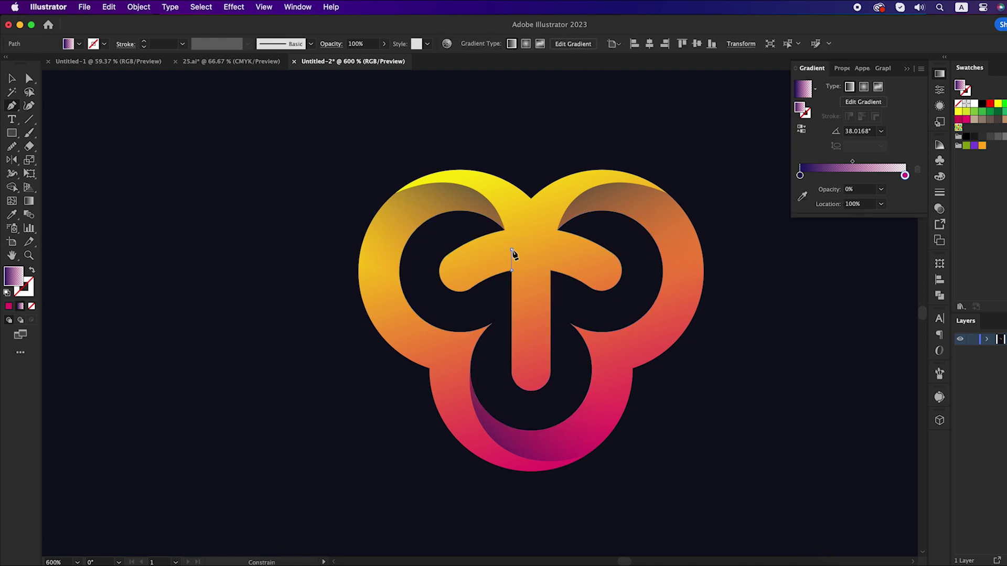
pyautogui.click(512, 250)
pyautogui.moveTo(443, 285); pyautogui.dragTo(415, 312)
pyautogui.click(443, 284)
pyautogui.click(443, 304)
pyautogui.click(466, 311)
pyautogui.click(493, 297)
pyautogui.click(511, 271)
pyautogui.press('v')
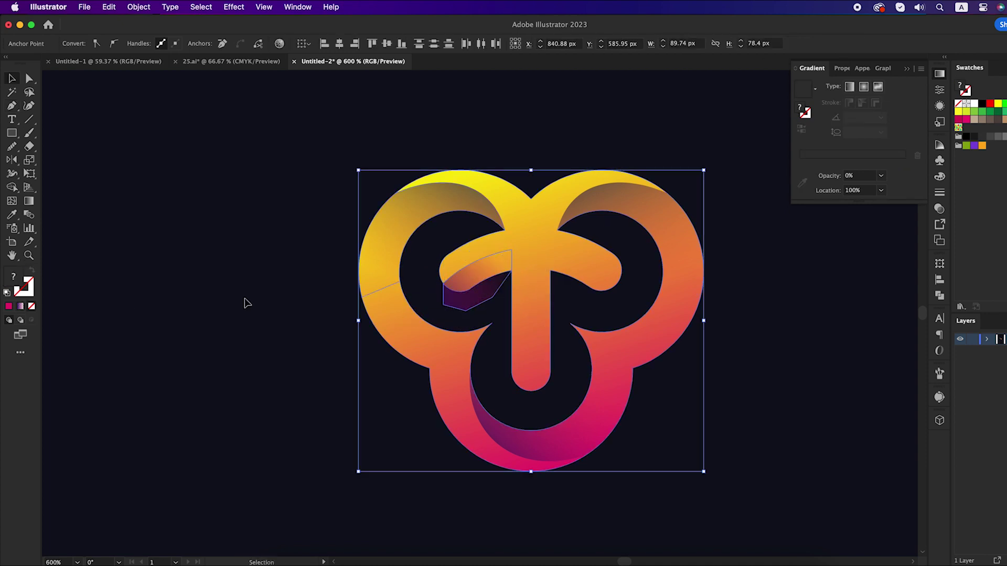
# - Trim the new shape to the T's left arm by removing the part outside the logo with Shape Builder
pyautogui.click(11, 189)
pyautogui.click(79, 188)
pyautogui.keyDown('alt'); pyautogui.click(474, 303); pyautogui.keyUp('alt')
pyautogui.press('v')
pyautogui.click(292, 323)
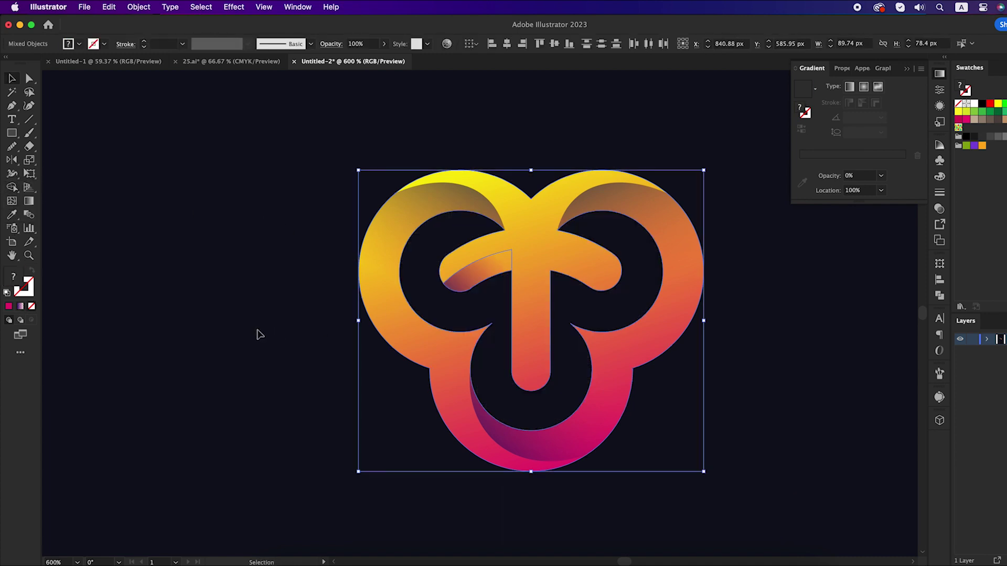
# - Redirect the left arm shadow's gradient to about -133°, with the dark end at the stem fading toward the arm's rounded end
pyautogui.click(474, 266)
pyautogui.press('super+plus')
pyautogui.click(29, 201)
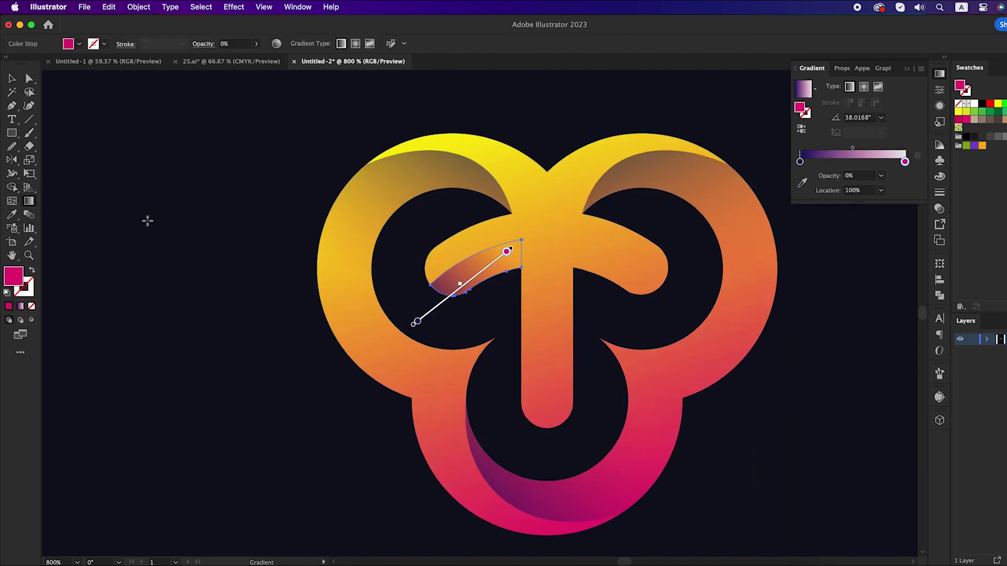
pyautogui.moveTo(552, 232); pyautogui.dragTo(424, 316)
pyautogui.moveTo(548, 205); pyautogui.dragTo(441, 320)
pyautogui.press('v')
pyautogui.click(510, 333)
pyautogui.press('a')
pyautogui.click(463, 290)
pyautogui.click(477, 301)
pyautogui.press('v')
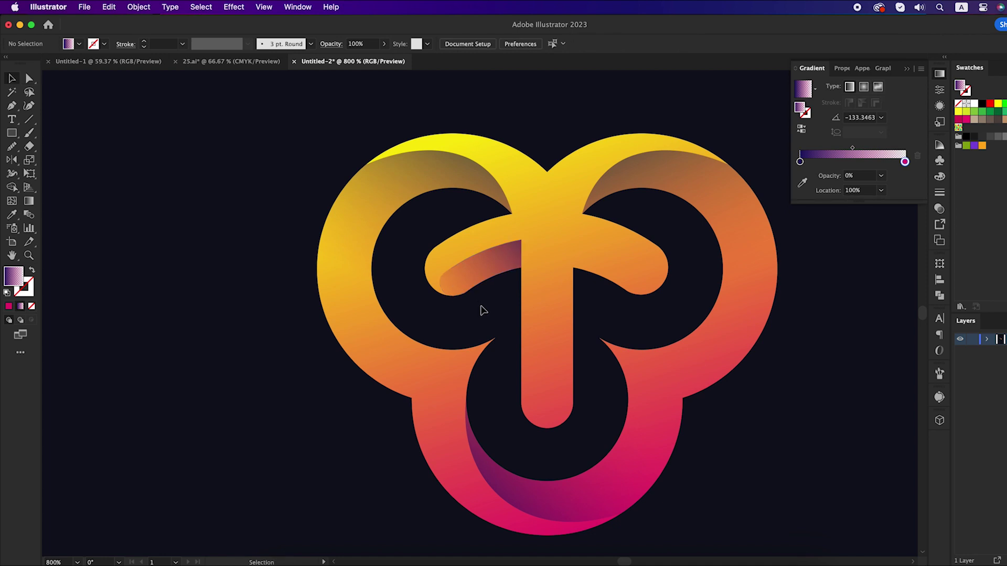
# - Redirect the left arm shadow's gradient to about -143°, running from the stem toward the arm's rounded end
pyautogui.moveTo(481, 311); pyautogui.dragTo(472, 306)
pyautogui.click(466, 268)
pyautogui.press('g')
pyautogui.moveTo(537, 216); pyautogui.dragTo(360, 350)
pyautogui.press('v')
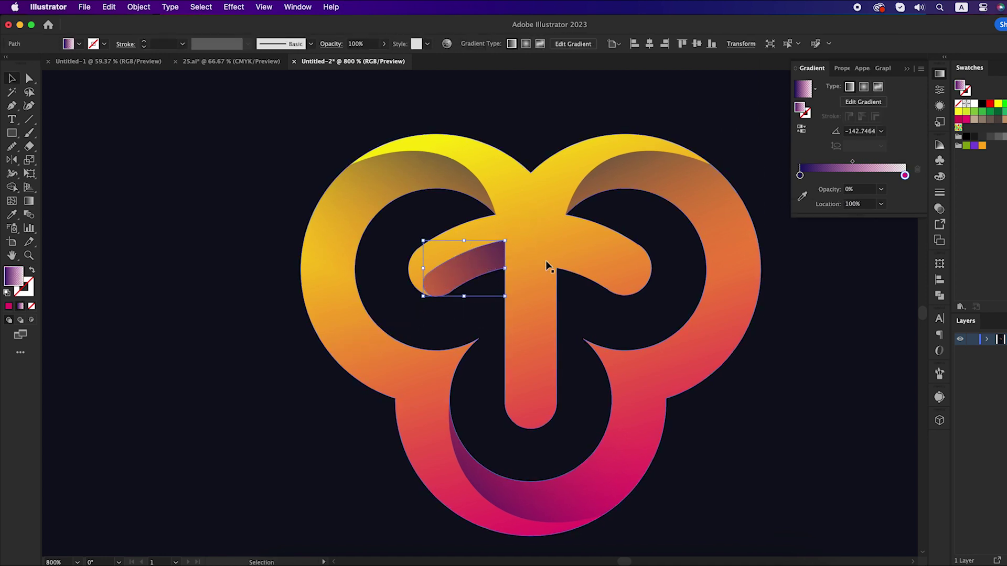
# - Mirror a copy of the left arm shadow onto the right arm with a vertical Reflect about the logo's top notch
pyautogui.moveTo(11, 165); pyautogui.dragTo(51, 166)
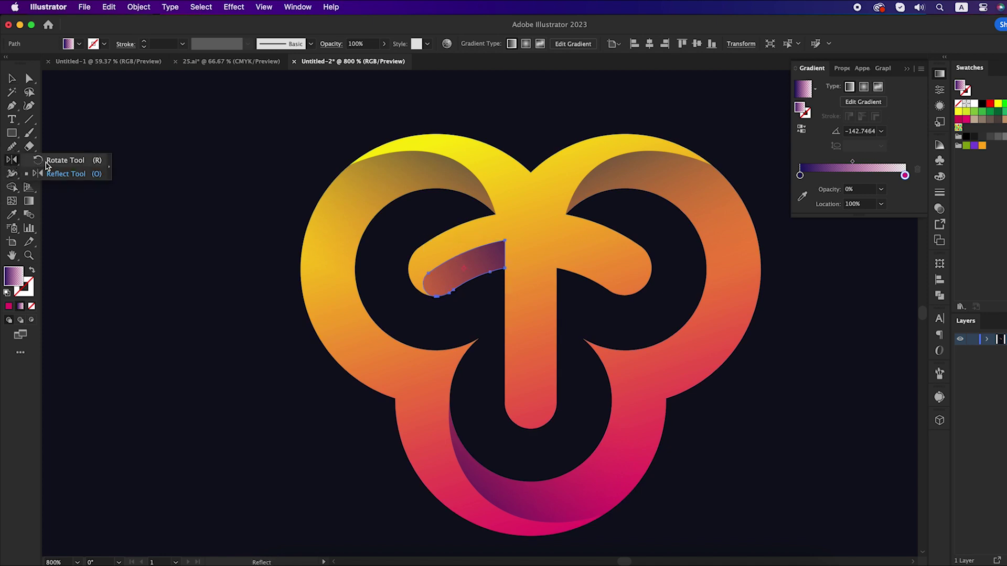
pyautogui.click(62, 173)
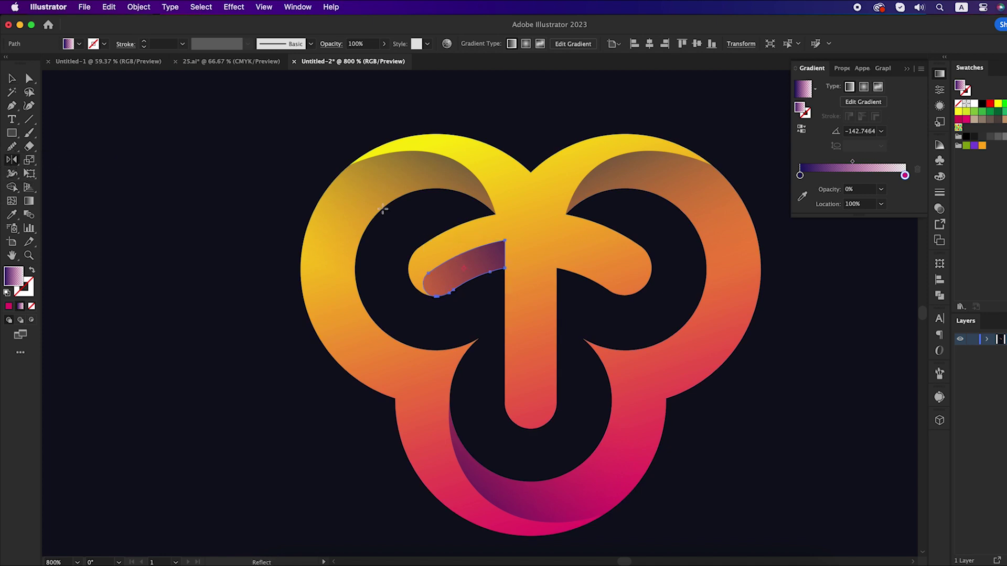
pyautogui.keyDown('alt'); pyautogui.click(530, 172); pyautogui.keyUp('alt')
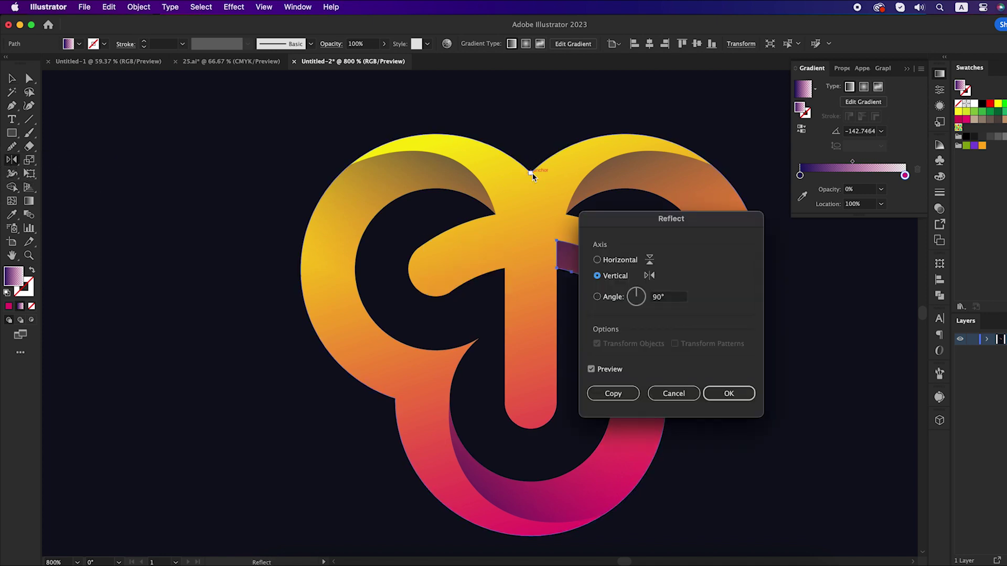
pyautogui.click(613, 393)
pyautogui.press('v')
pyautogui.click(722, 435)
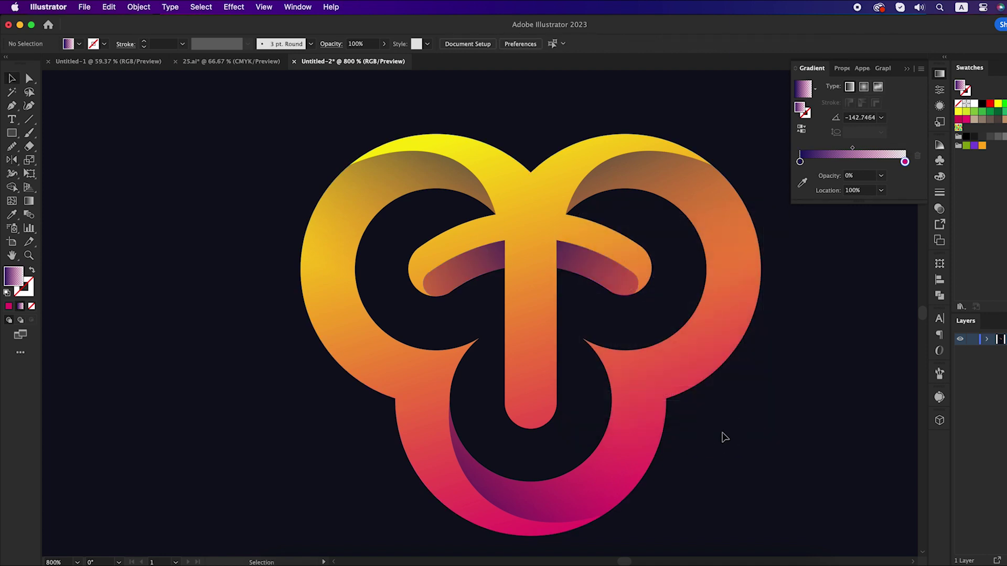
# - Set the opacity of both arm shadows to 90%
pyautogui.scroll(-1, 722, 435)
pyautogui.click(617, 319)
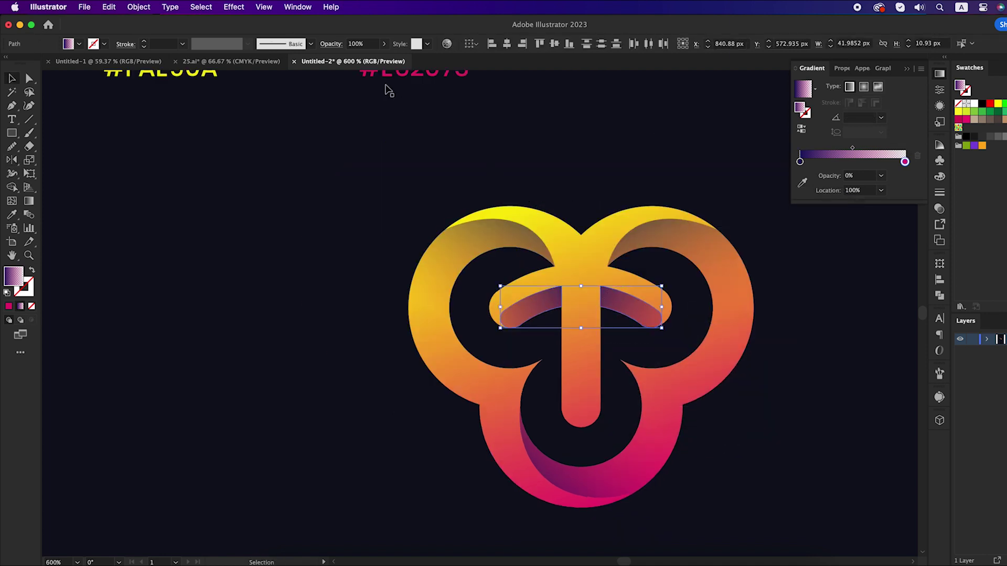
pyautogui.click(368, 44)
pyautogui.write('90')
pyautogui.press('Return')
pyautogui.scroll(-2, 503, 157)
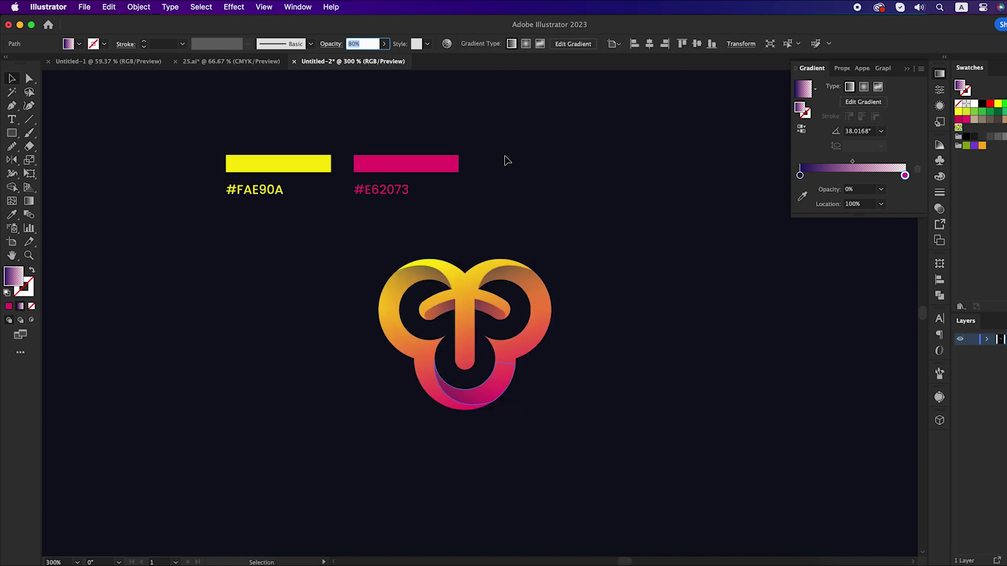
# - Apply the Multiply blend mode to the shadows on the lower, right and left rings
pyautogui.click(499, 403)
pyautogui.keyDown('shift'); pyautogui.click(518, 279); pyautogui.keyUp('shift')
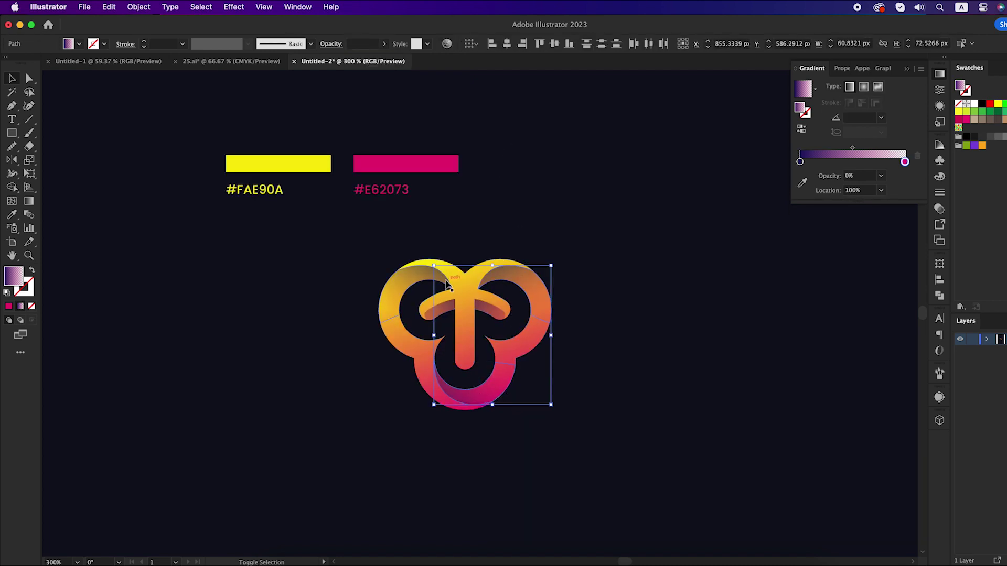
pyautogui.keyDown('shift'); pyautogui.click(424, 279); pyautogui.keyUp('shift')
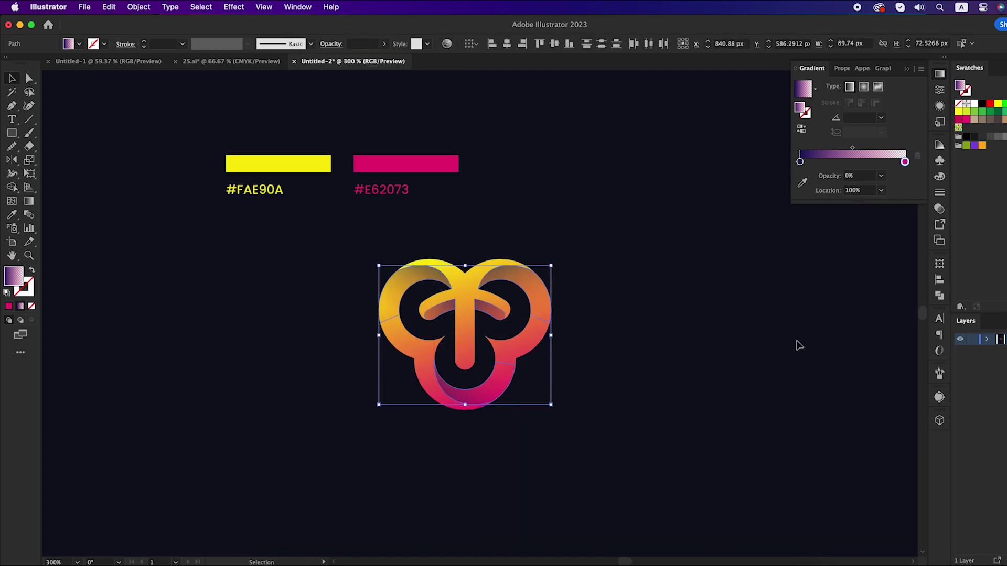
pyautogui.click(939, 209)
pyautogui.click(820, 157)
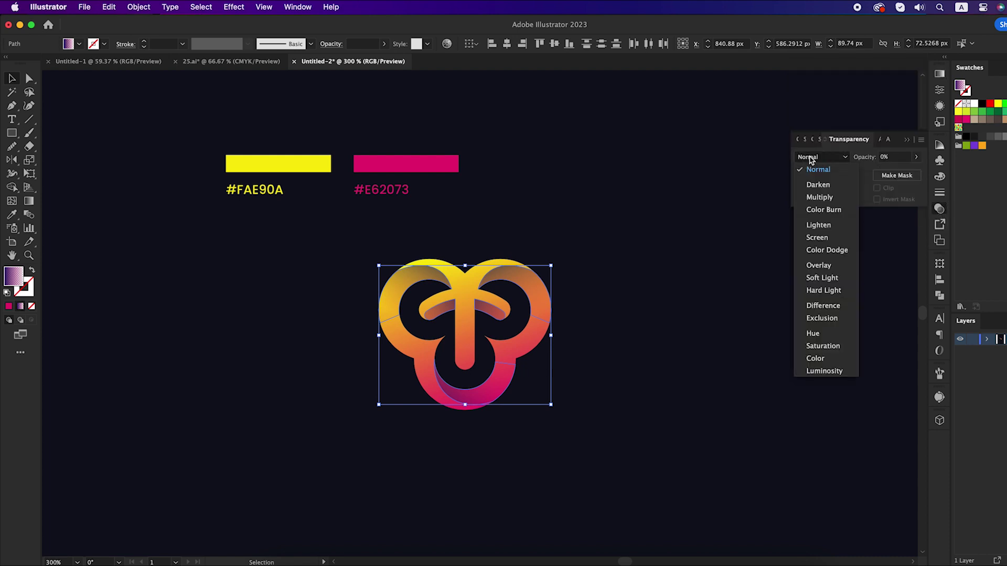
pyautogui.click(824, 195)
pyautogui.click(726, 247)
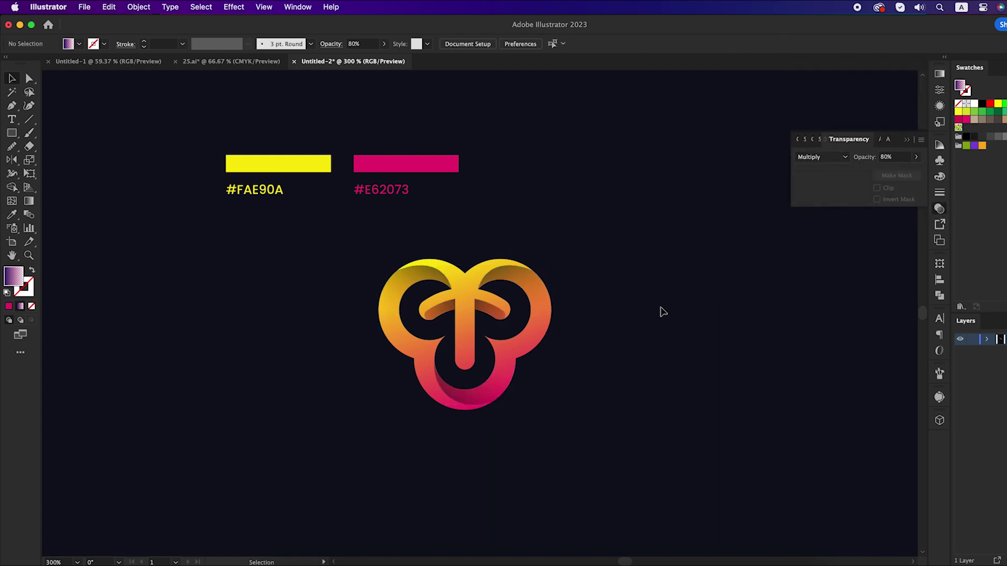
# - Select the two arm shadows together with the three ring shadows and set their opacity to 60%
pyautogui.moveTo(616, 330); pyautogui.dragTo(637, 348)
pyautogui.click(510, 328)
pyautogui.keyDown('shift'); pyautogui.click(455, 329); pyautogui.keyUp('shift')
pyautogui.keyDown('shift'); pyautogui.click(479, 414); pyautogui.keyUp('shift')
pyautogui.keyDown('shift'); pyautogui.click(535, 289); pyautogui.keyUp('shift')
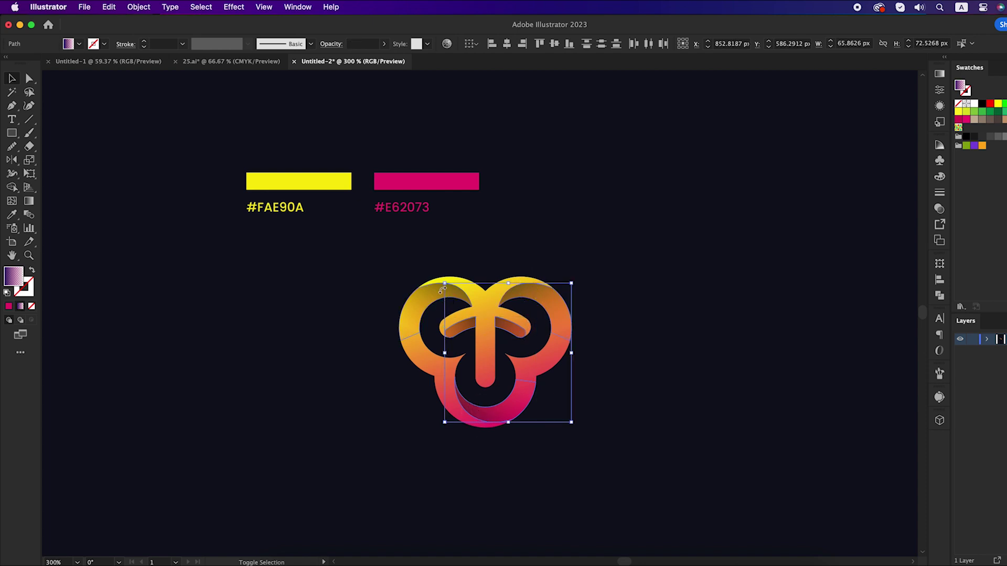
pyautogui.keyDown('shift'); pyautogui.click(430, 297); pyautogui.keyUp('shift')
pyautogui.click(364, 42)
pyautogui.hotkey('shift', 'Up')
pyautogui.hotkey('shift', 'Down')
pyautogui.click(596, 222)
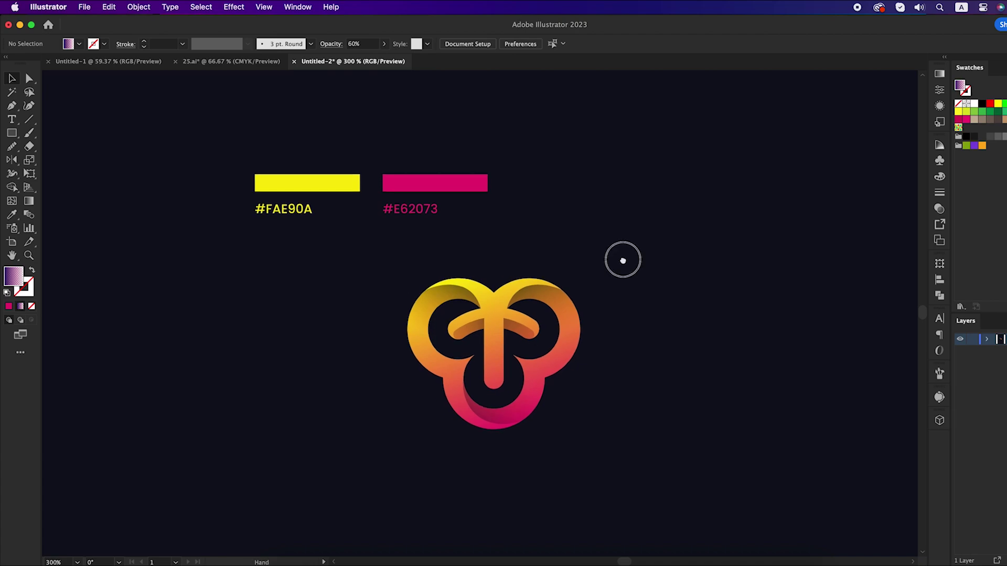